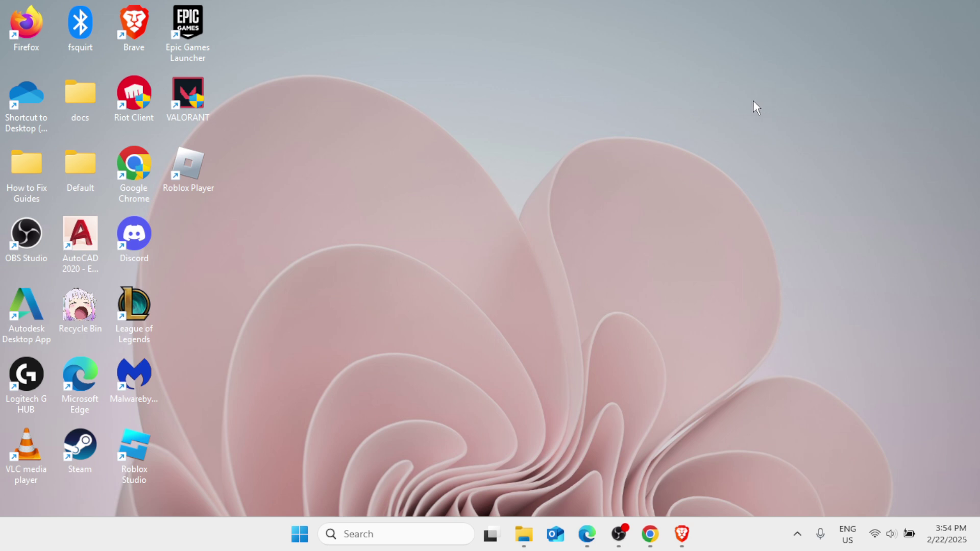
Open the Properties window of the VALORANT desktop shortcut.
right_click(50, 262)
left_click(289, 97)
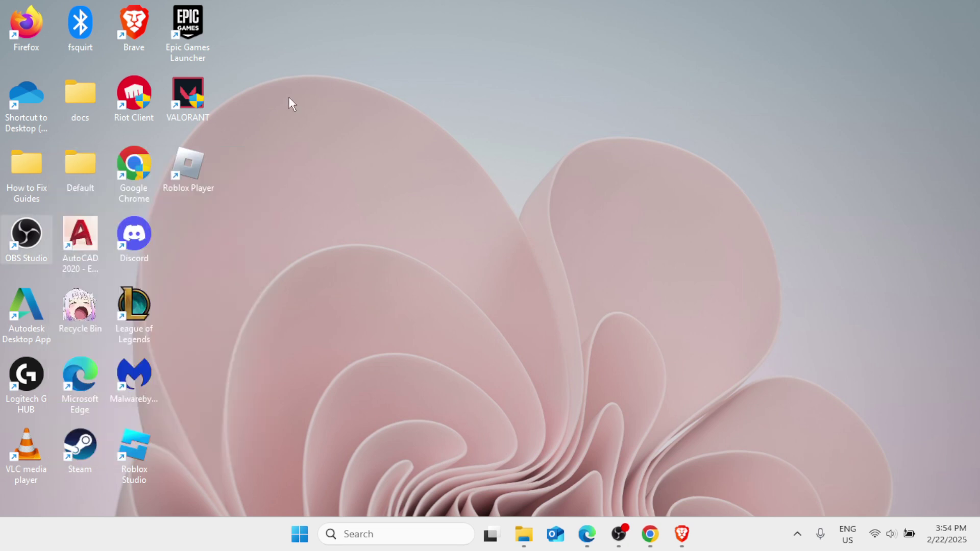
right_click(187, 94)
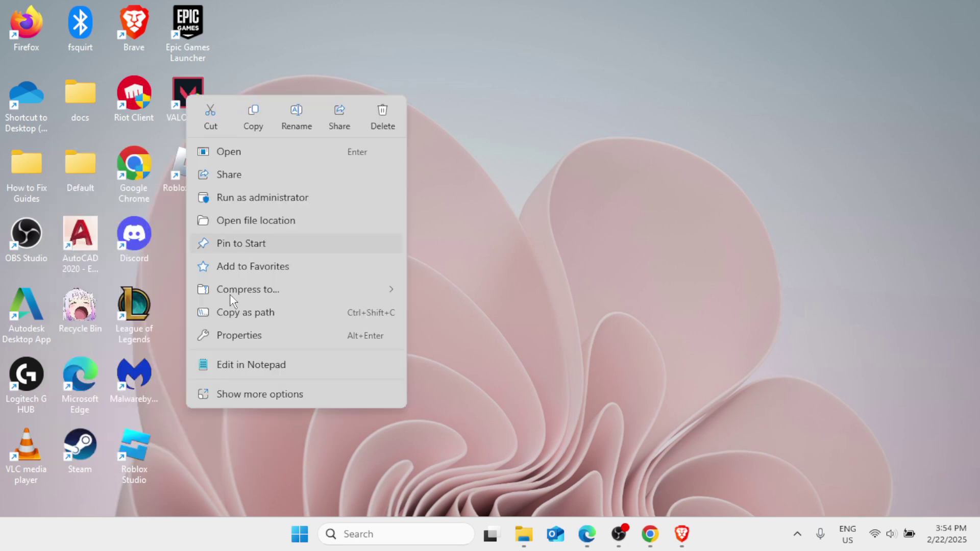
left_click(235, 394)
left_click(254, 431)
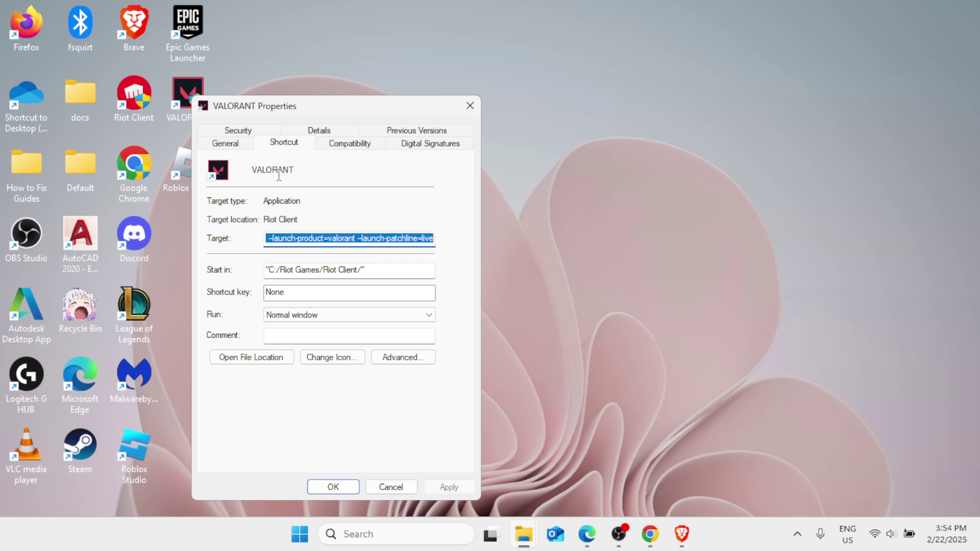
left_click_drag(290, 110, 401, 51)
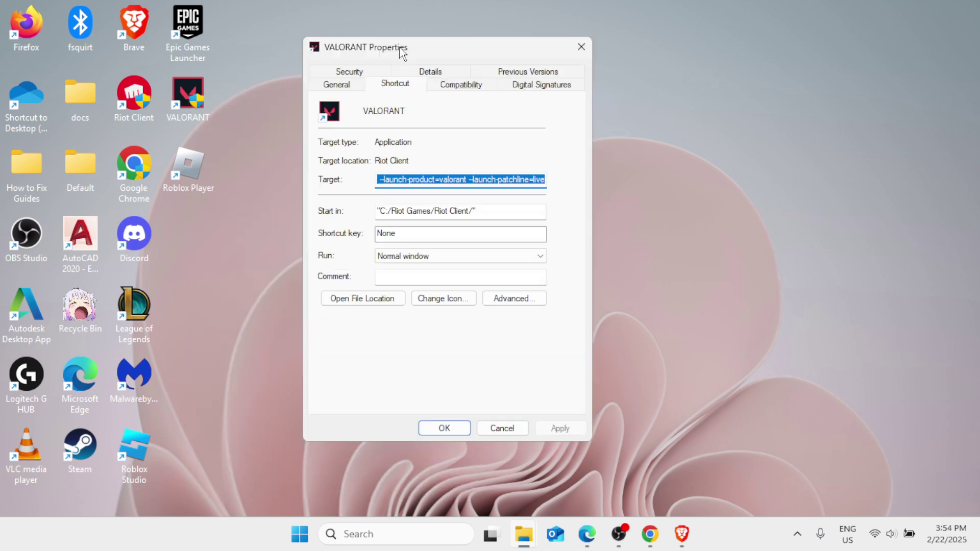
On Compatibility, tick Disable fullscreen optimizations and Run as administrator, then apply and confirm.
left_click(468, 84)
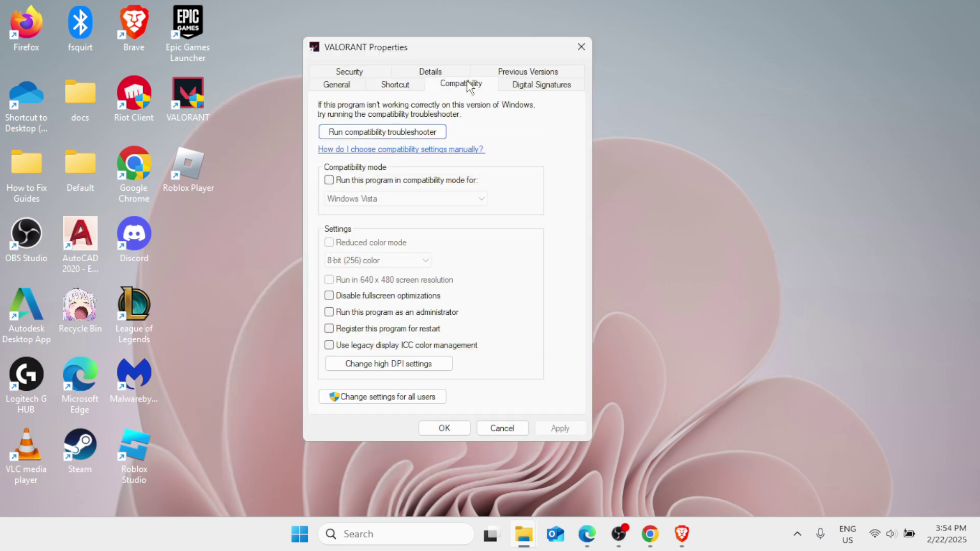
left_click(328, 295)
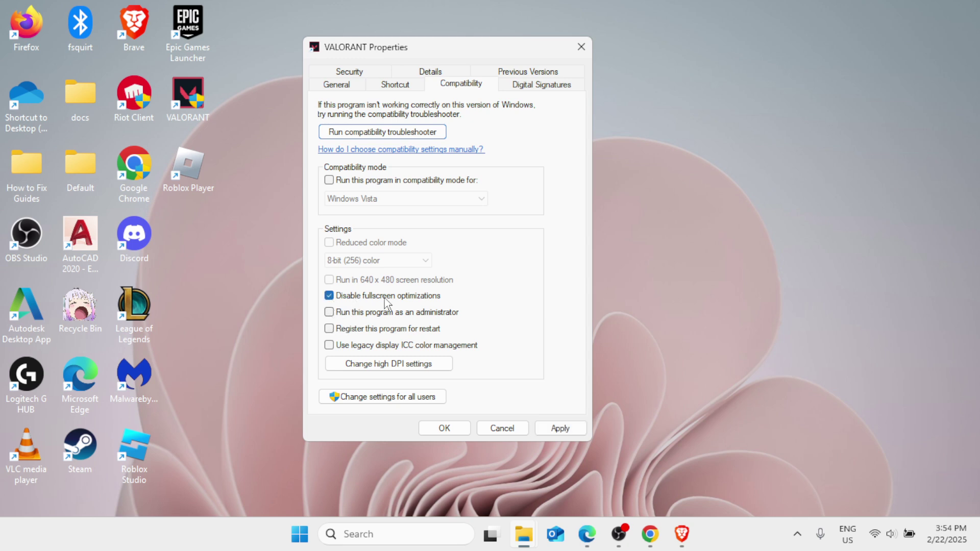
left_click(329, 312)
left_click(559, 428)
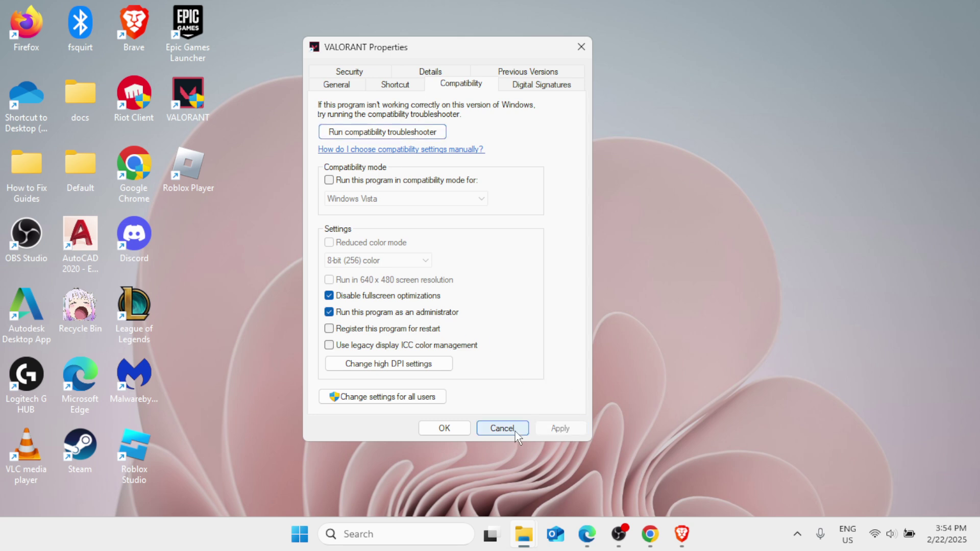
left_click(459, 432)
left_click(387, 534)
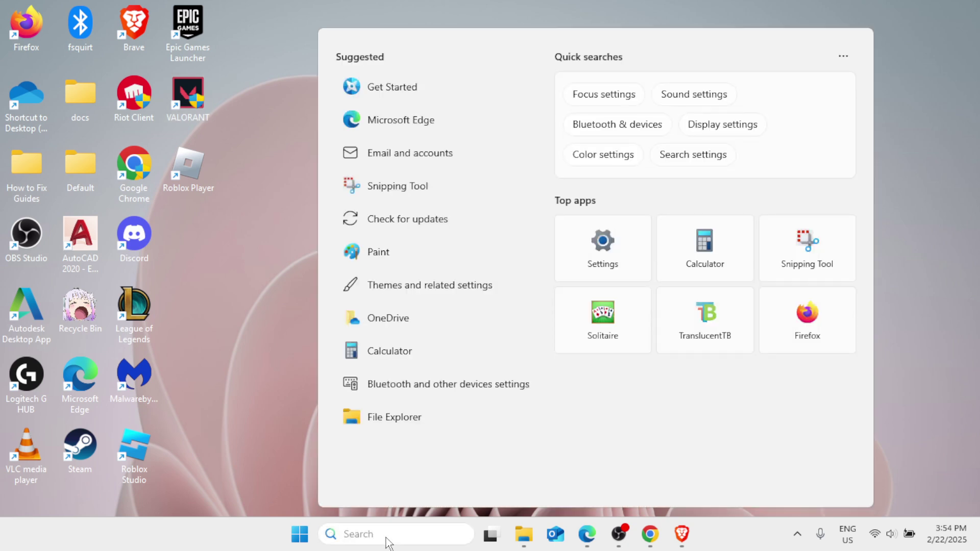
Open Services via a 'services' search and scroll down to select the vgc service.
type("services")
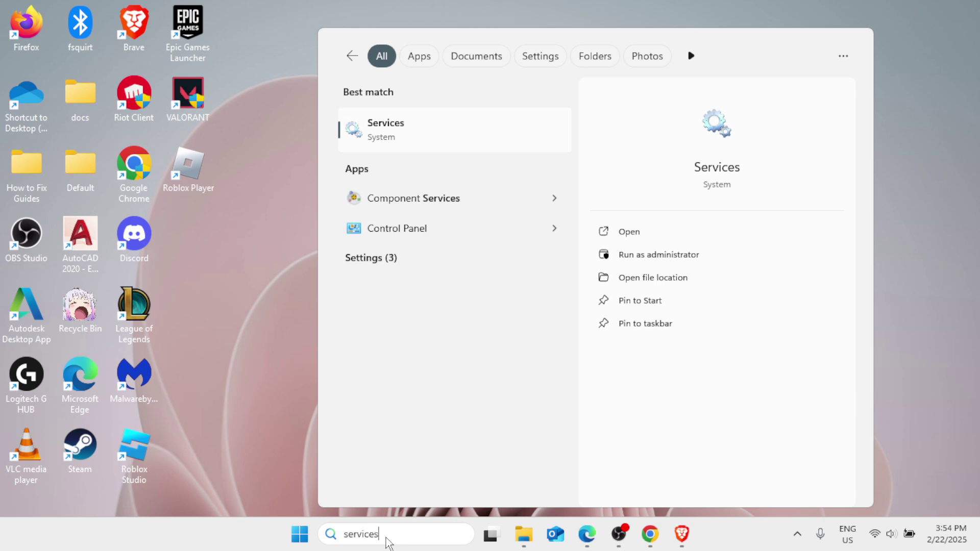
left_click(440, 134)
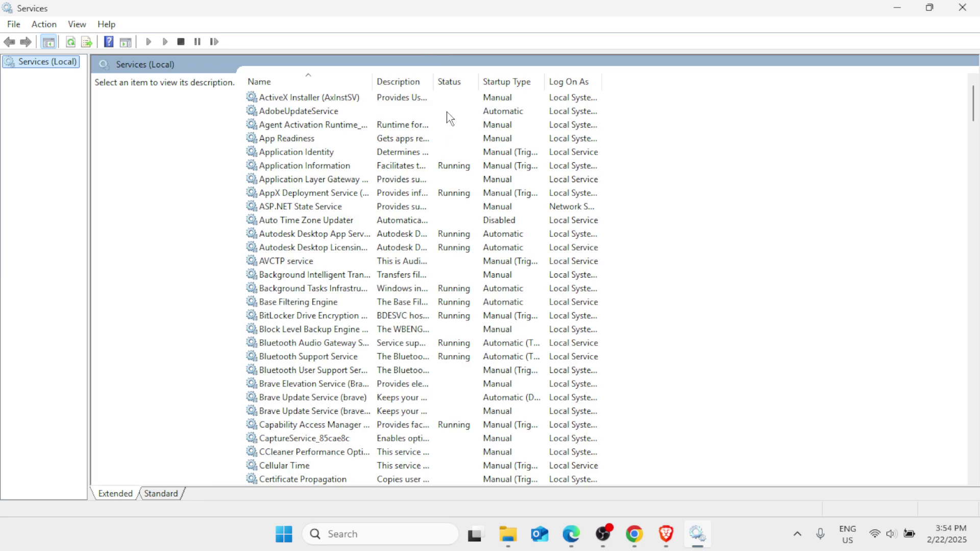
left_click_drag(975, 112, 976, 418)
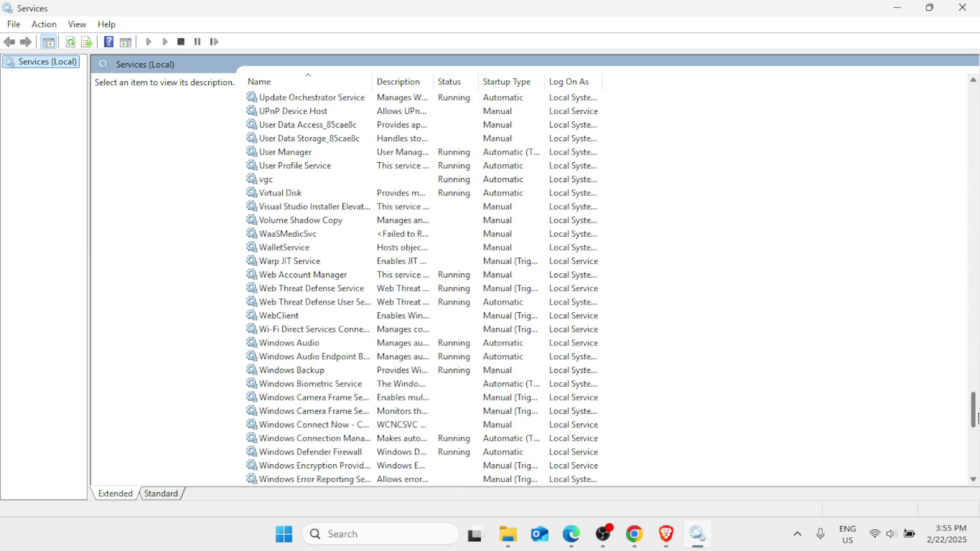
left_click(290, 183)
Stop and start vgc from its Properties dialog, then close the dialog and Services.
right_click(291, 183)
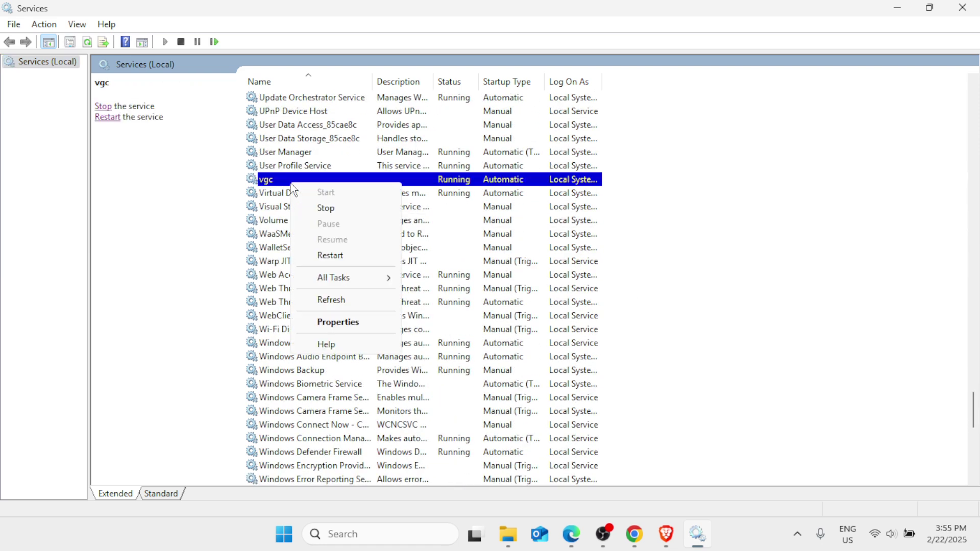
left_click(329, 322)
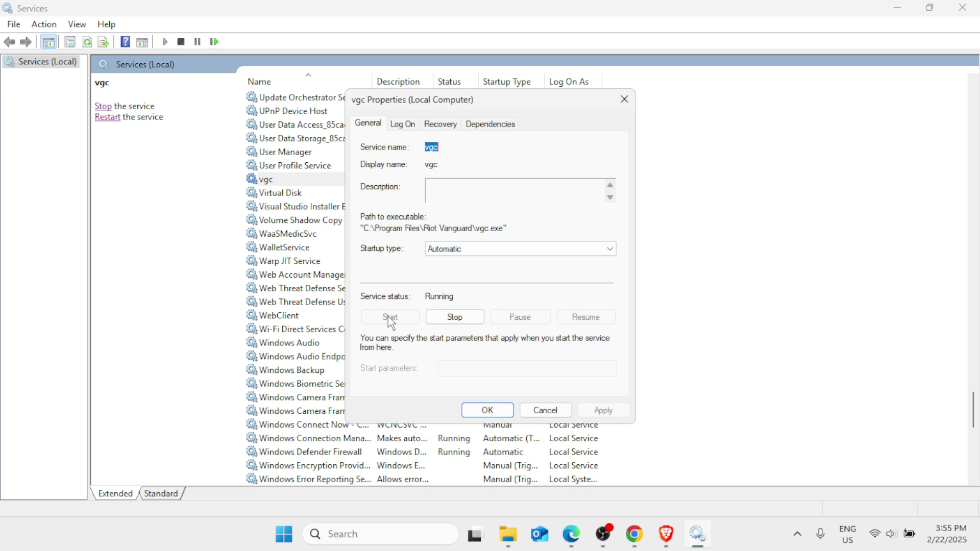
left_click(442, 317)
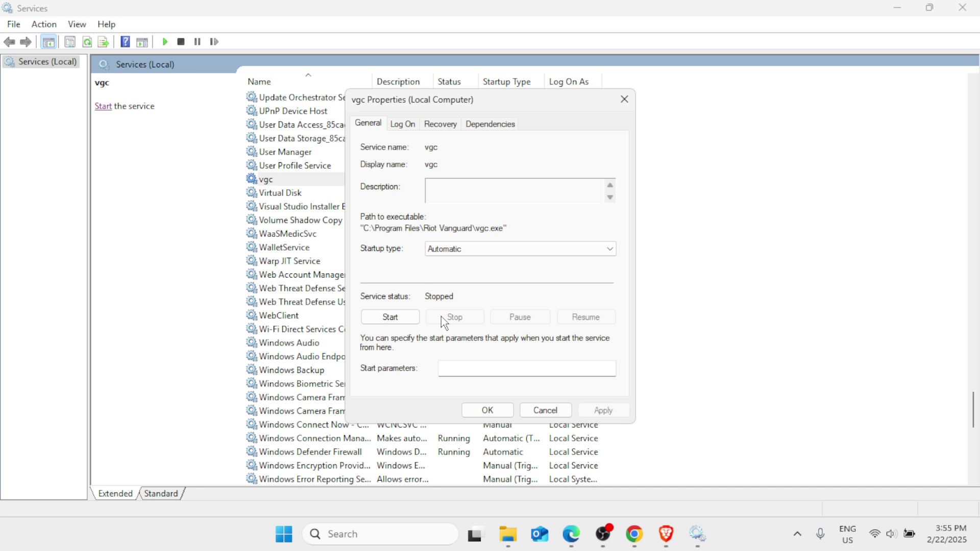
left_click(373, 321)
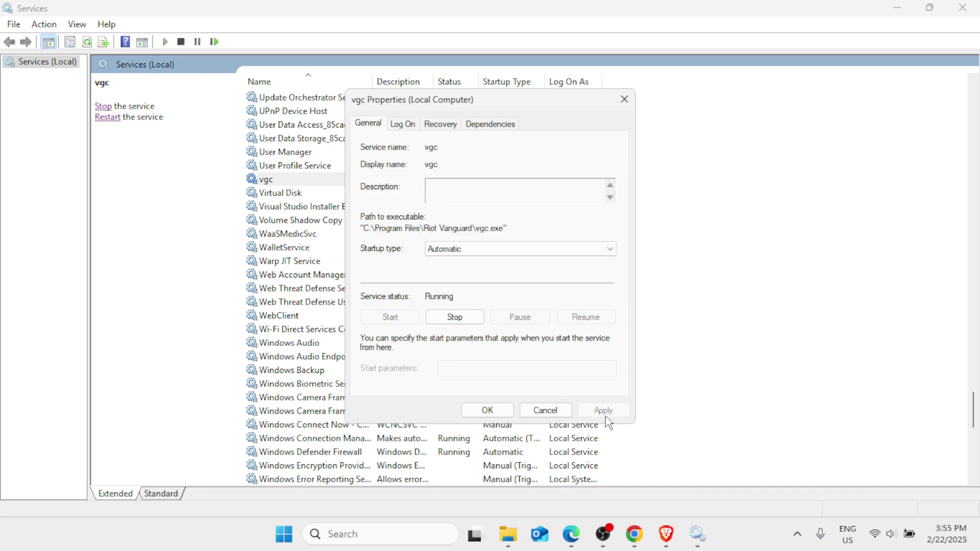
left_click(488, 410)
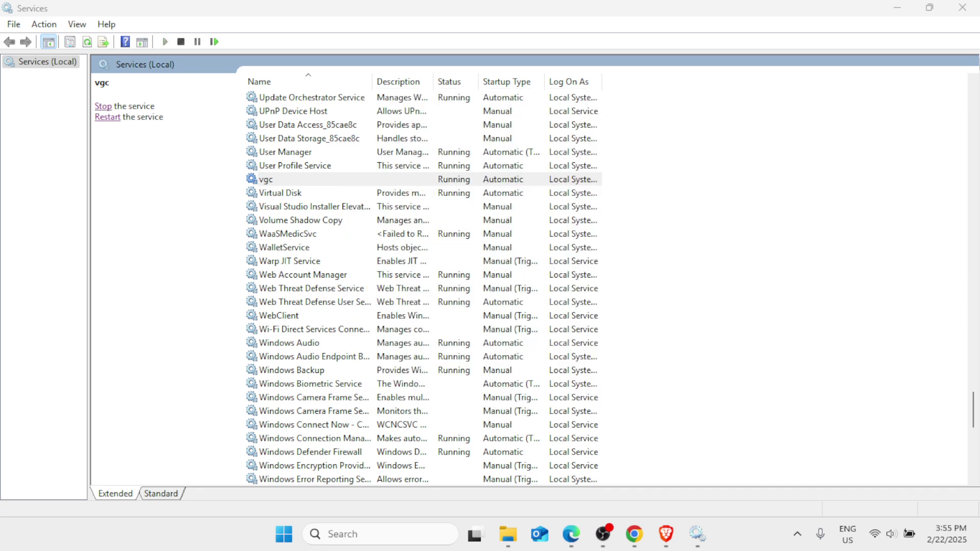
left_click(962, 8)
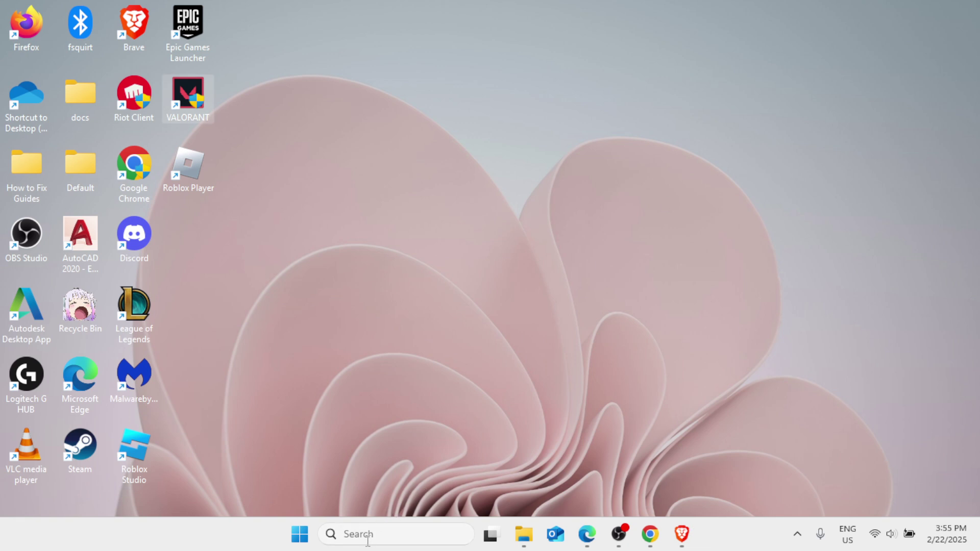
Open Task Manager maximized from the Start context menu and scroll the Processes list.
right_click(290, 536)
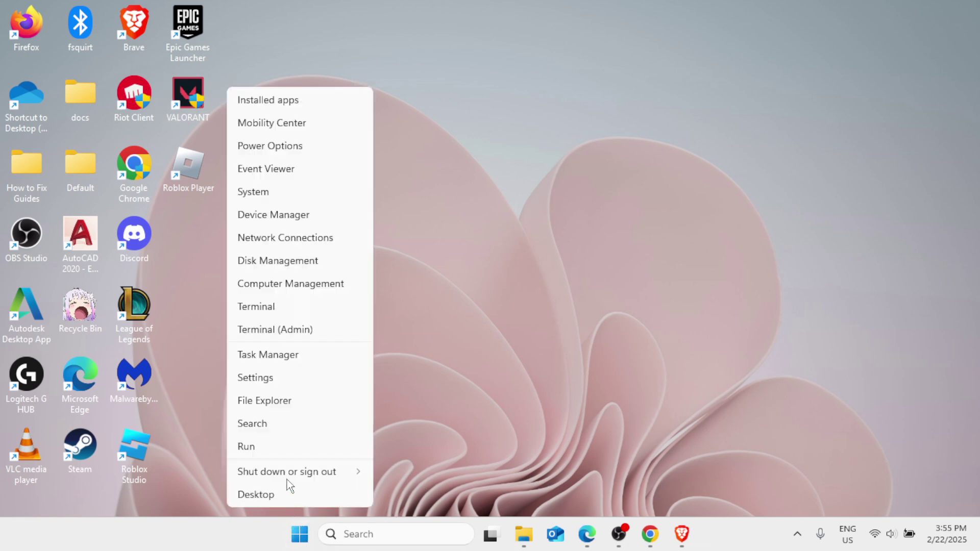
left_click(281, 354)
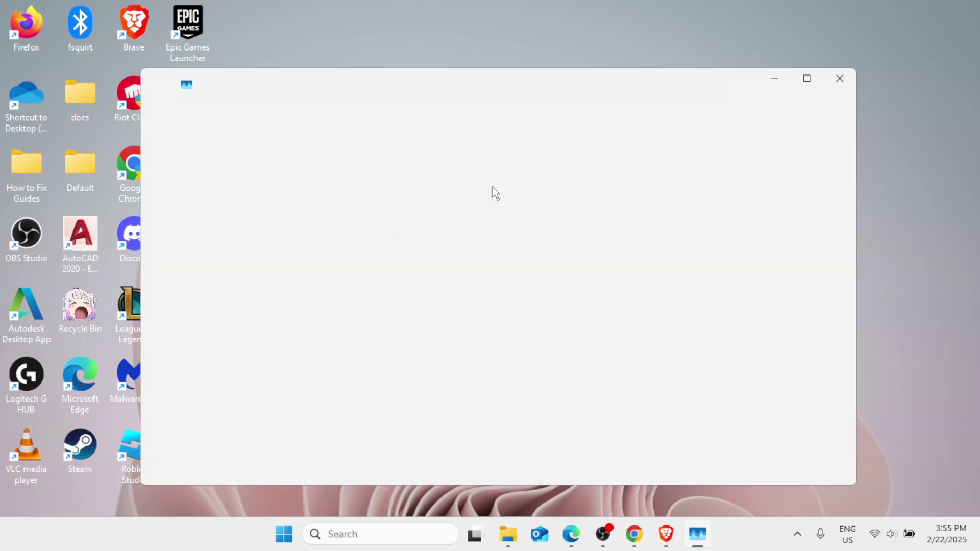
left_click(805, 80)
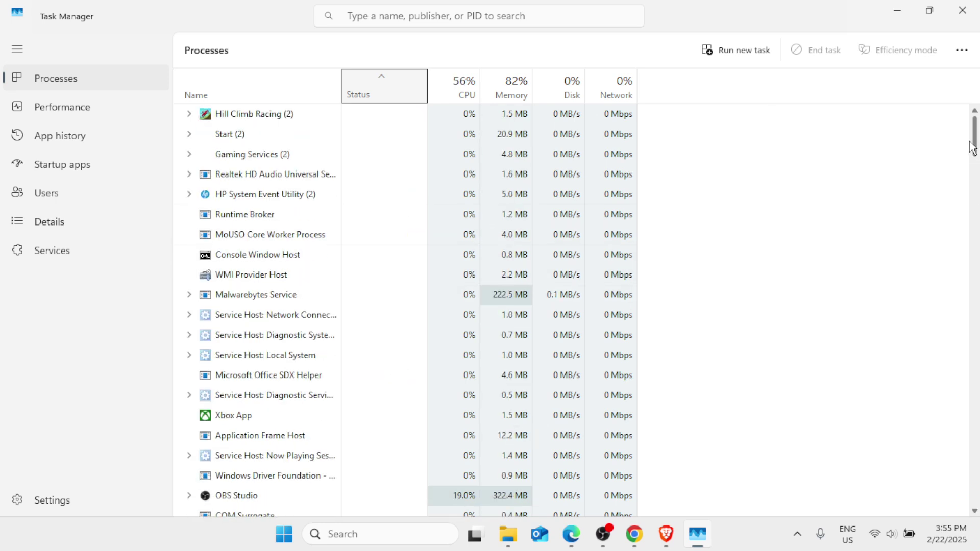
left_click_drag(974, 145, 975, 500)
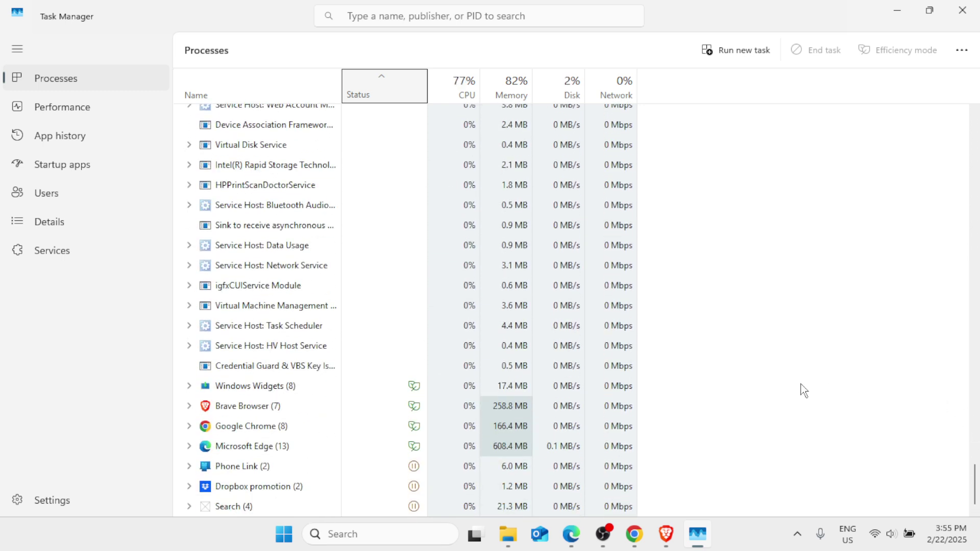
End task on Brave Browser and Google Chrome.
right_click(251, 406)
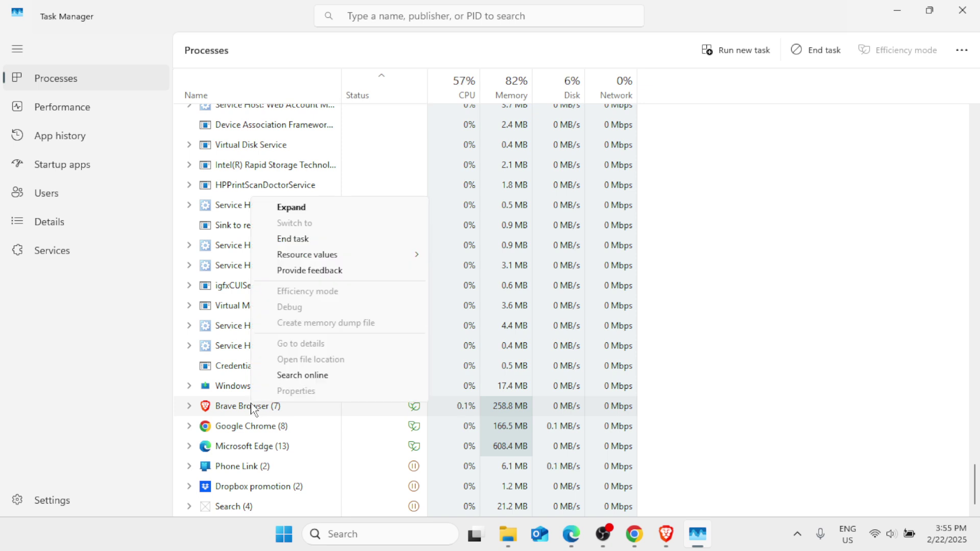
left_click(299, 241)
right_click(261, 426)
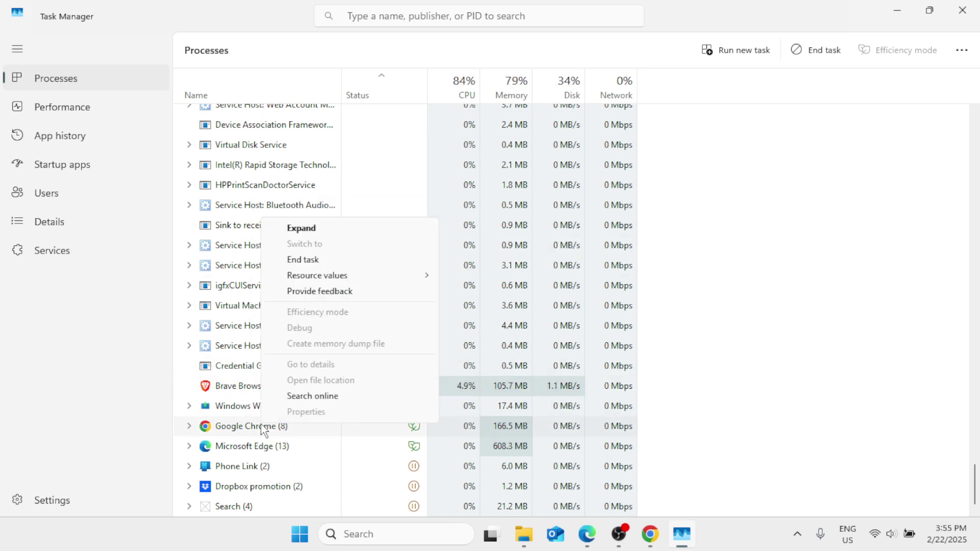
left_click(332, 265)
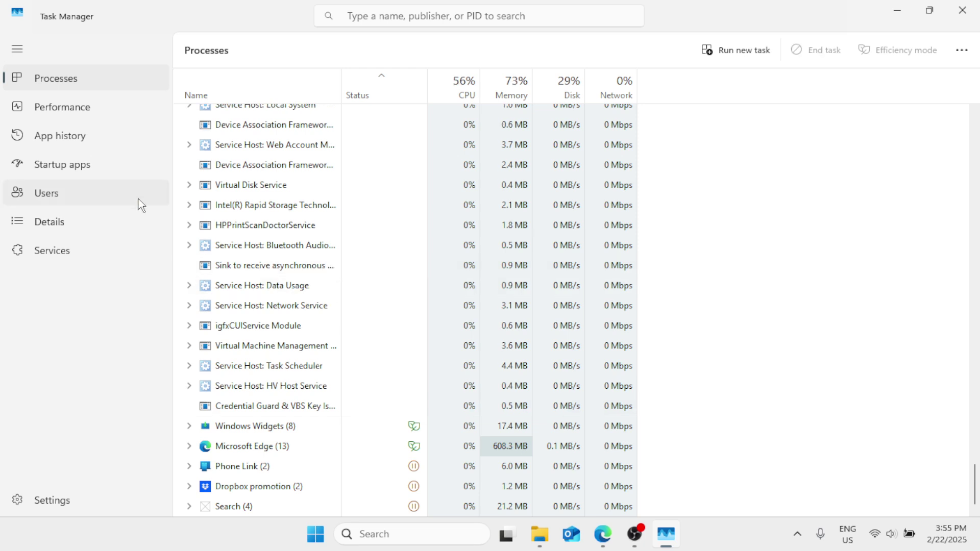
Check the Startup apps list sorted by status, leave Microsoft Edge unchanged, and close Task Manager.
left_click(91, 166)
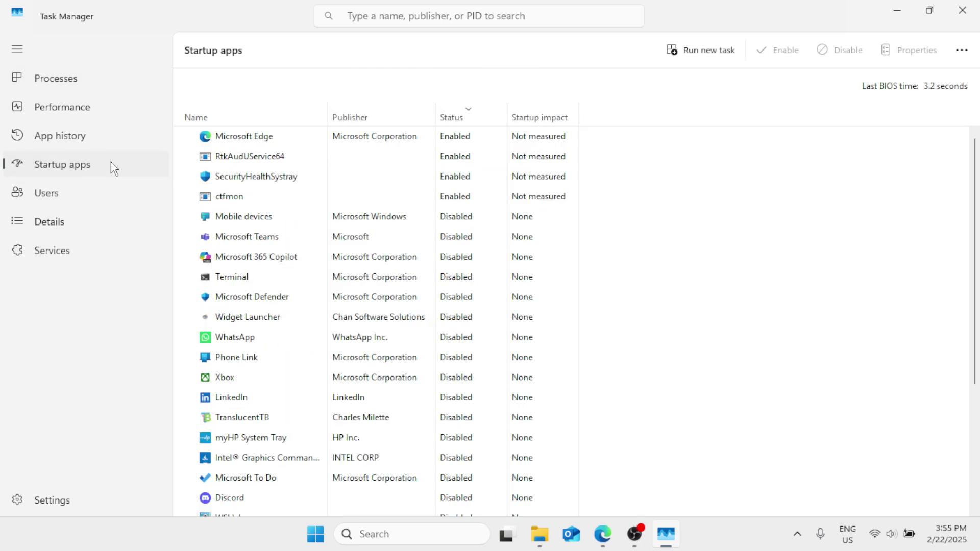
left_click(467, 121)
left_click(467, 121)
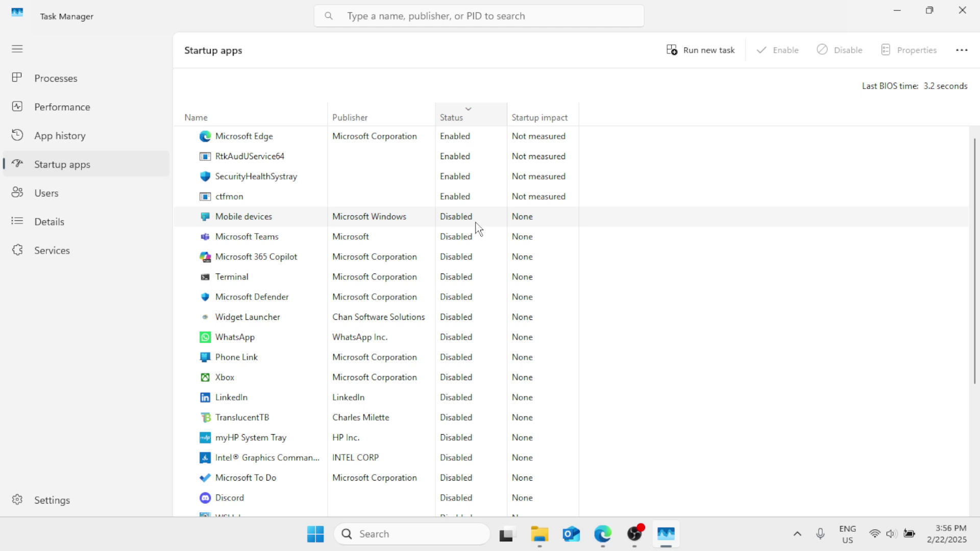
right_click(299, 142)
left_click(300, 99)
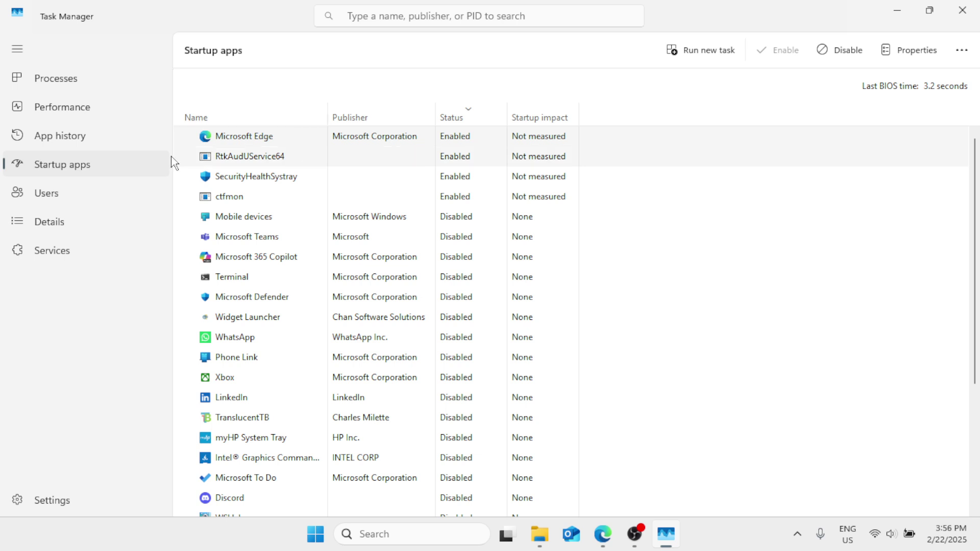
left_click(962, 10)
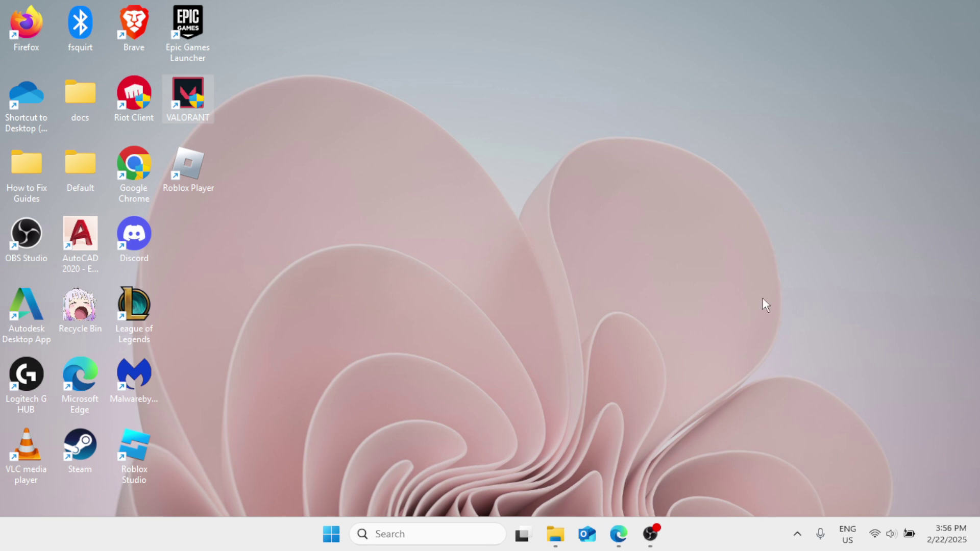
Quit Malwarebytes from the system tray and open Windows Security from its tray shield.
left_click(797, 534)
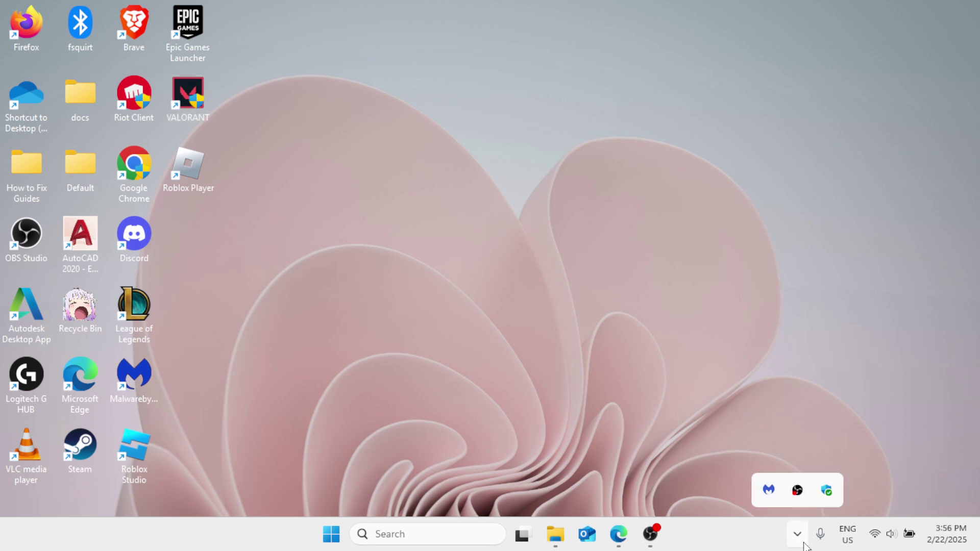
right_click(768, 492)
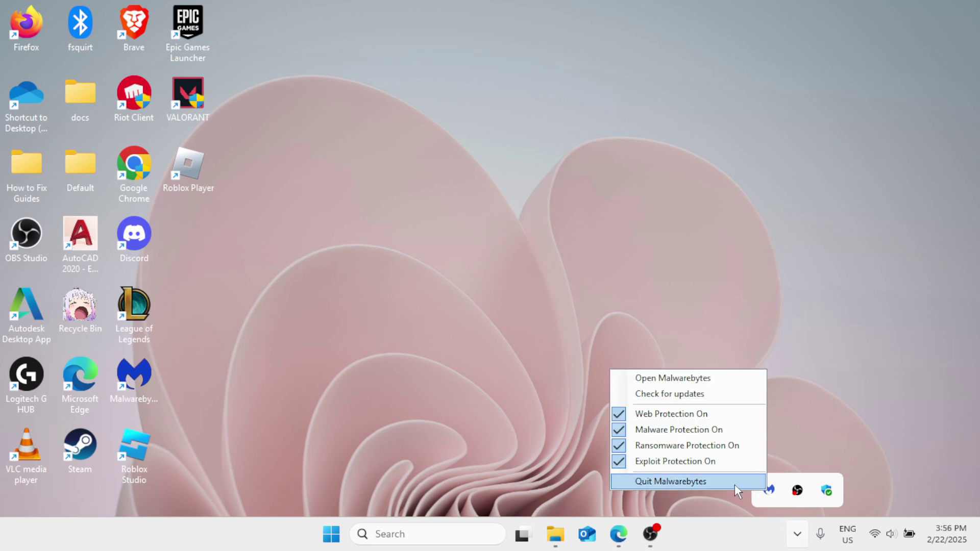
left_click(733, 485)
left_click(810, 495)
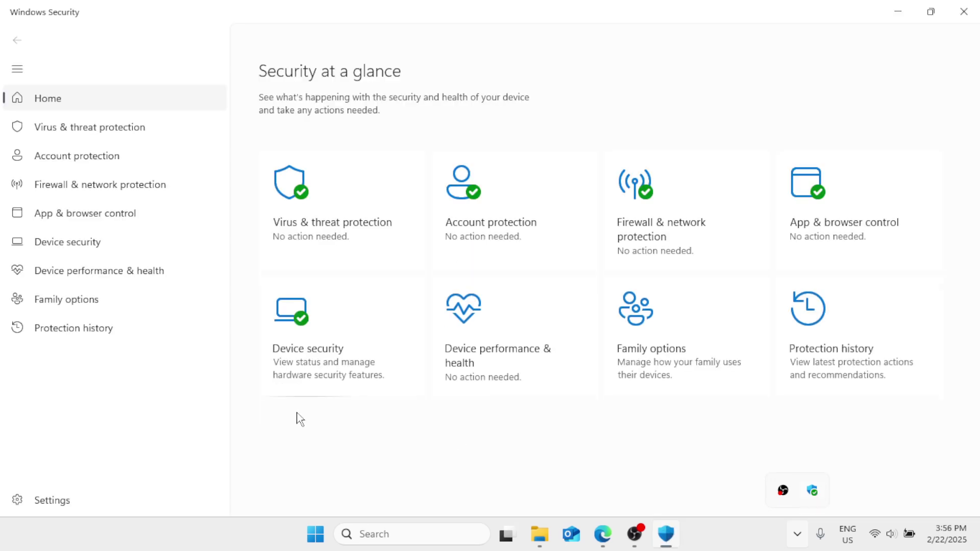
Toggle Real-time protection off and back on under Virus & threat protection settings, then close Windows Security.
left_click(104, 132)
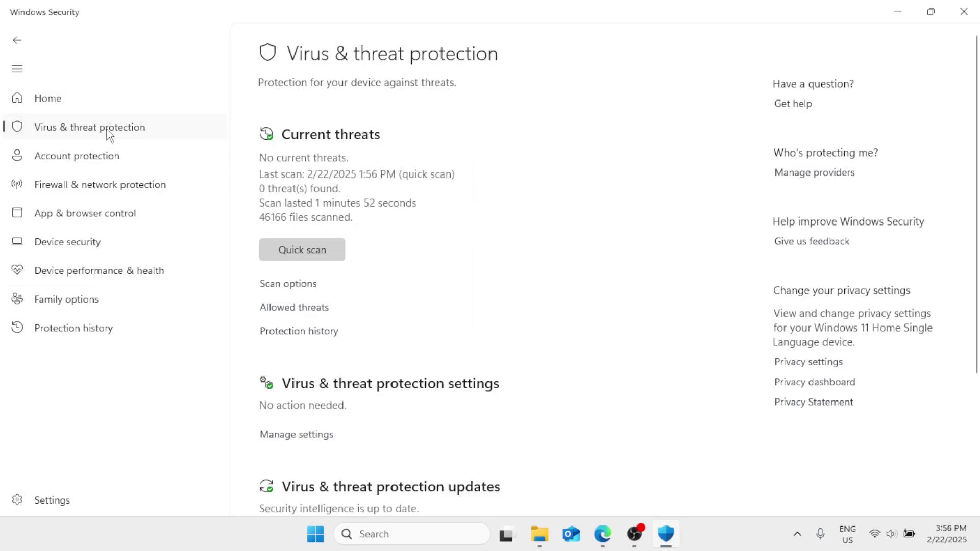
scroll(459, 243, "down", 3)
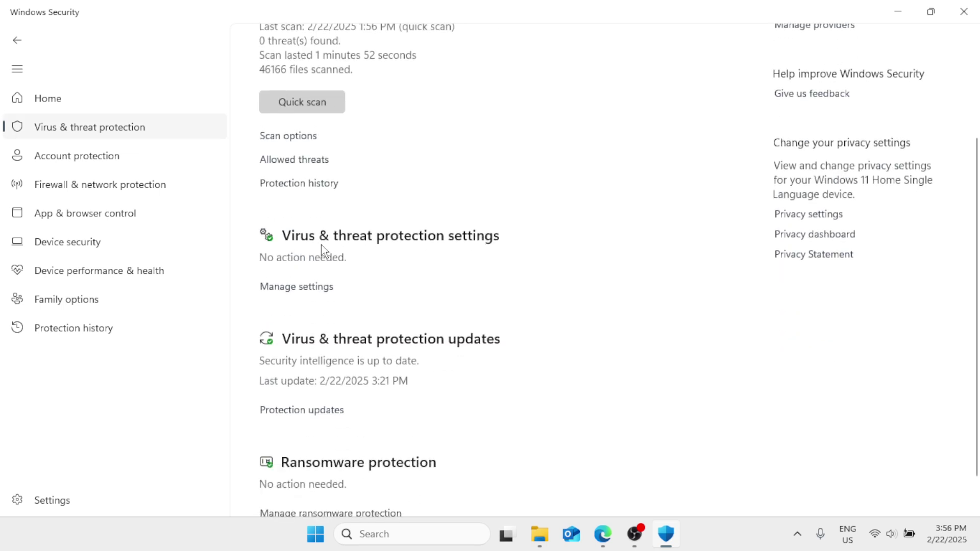
left_click(308, 288)
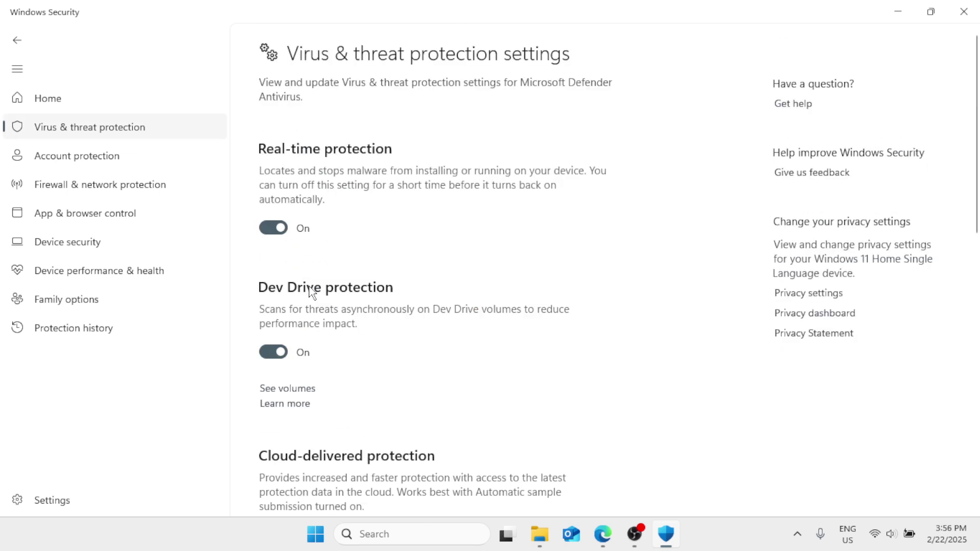
left_click(279, 232)
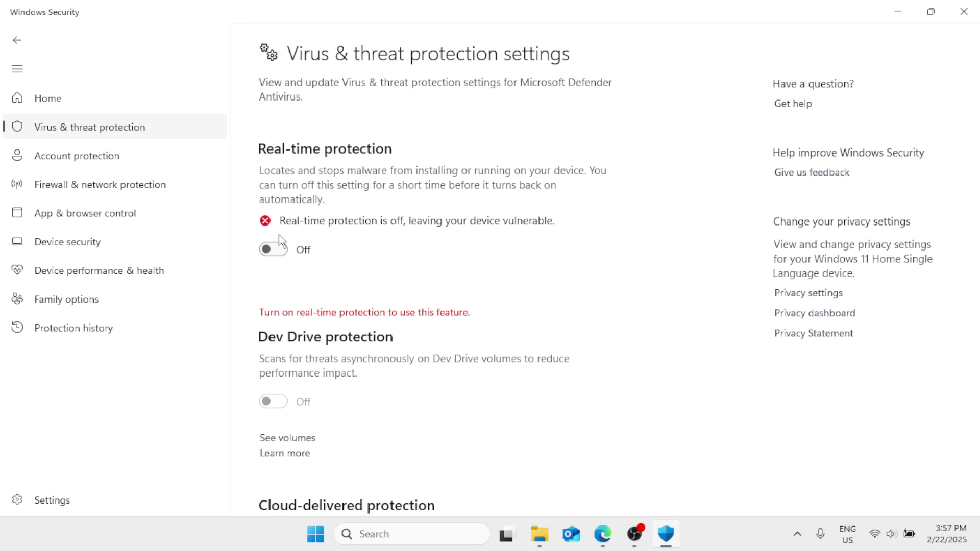
left_click(279, 240)
left_click(278, 238)
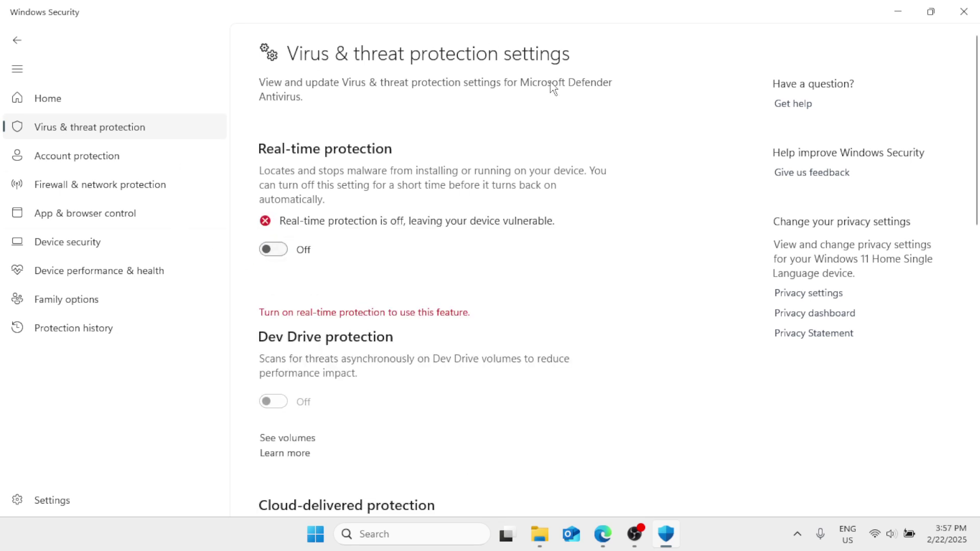
left_click(284, 252)
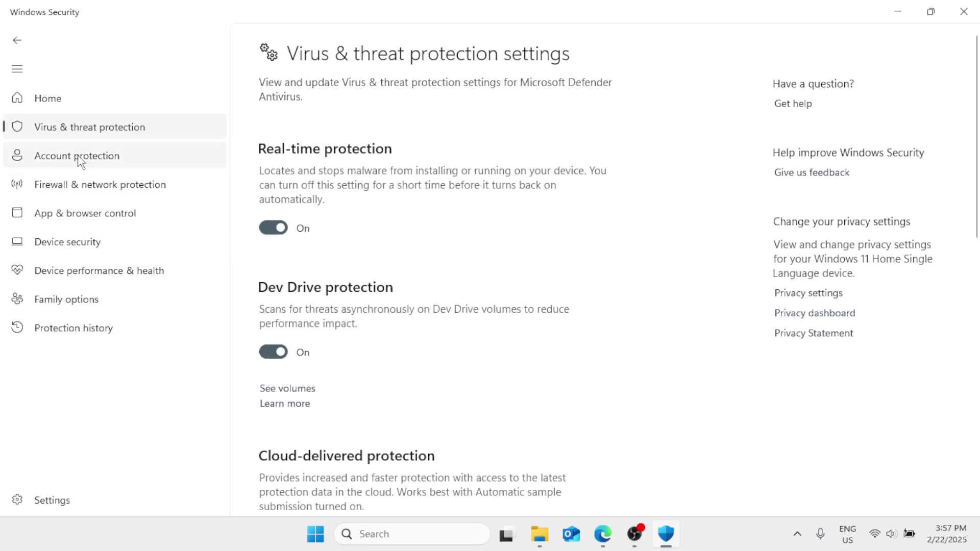
left_click(963, 11)
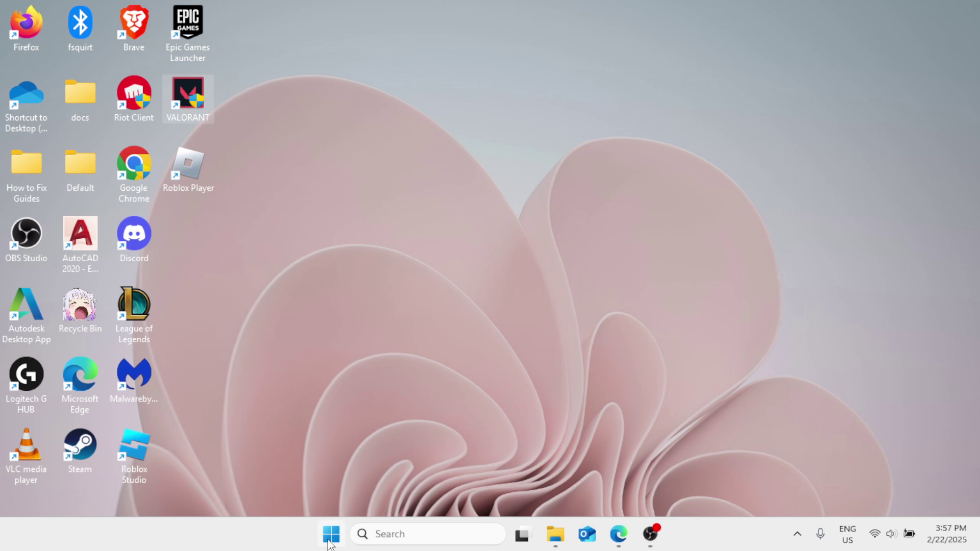
In Device Manager, search automatically for an Intel(R) UHD Graphics driver update; best is already installed.
right_click(328, 540)
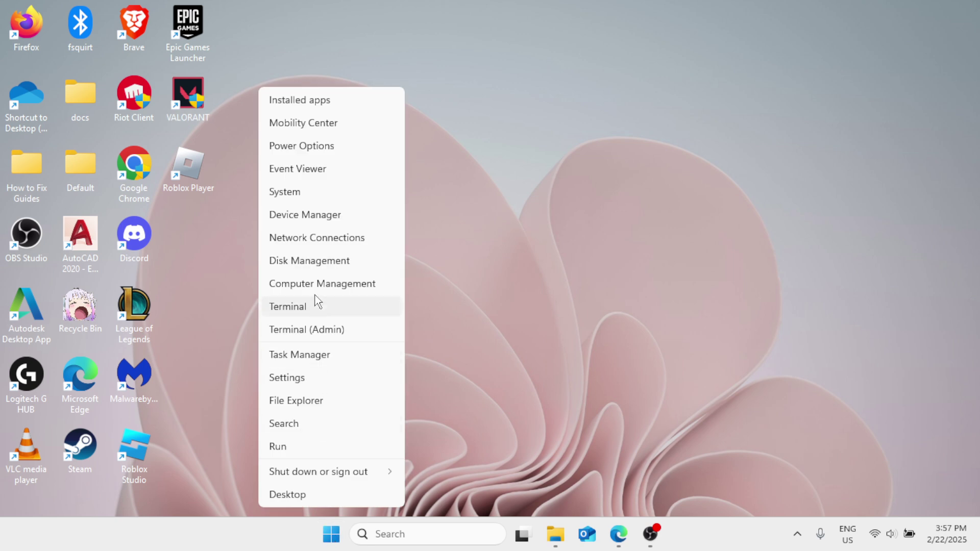
left_click(319, 221)
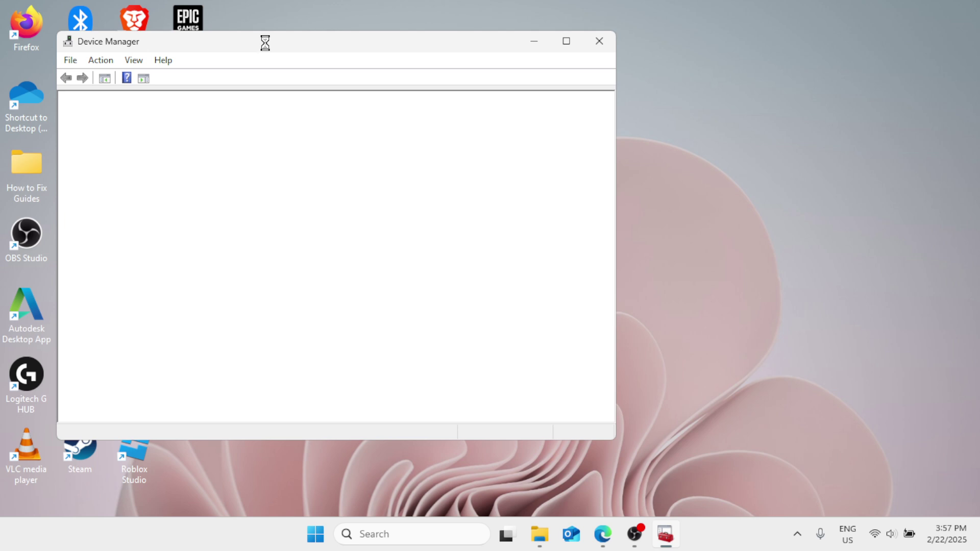
left_click_drag(269, 42, 447, 51)
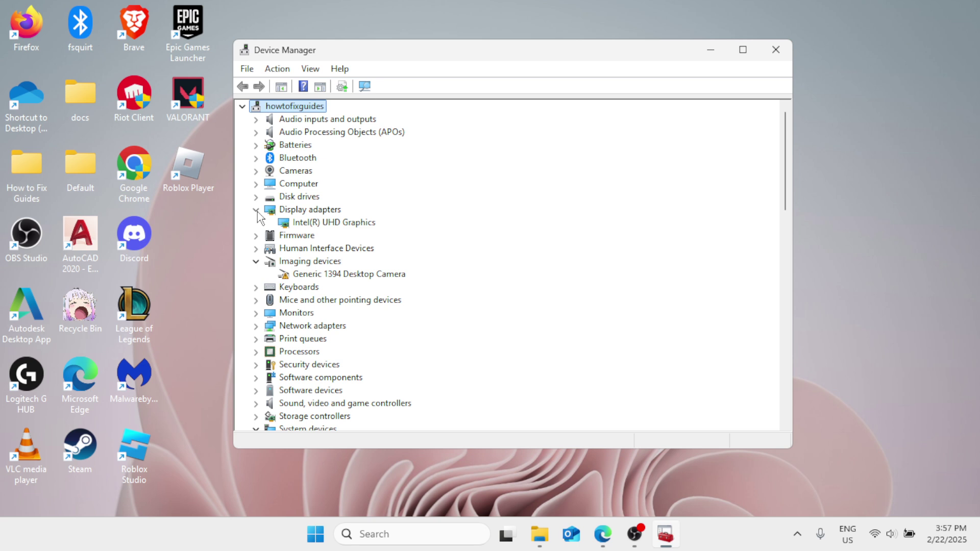
right_click(306, 225)
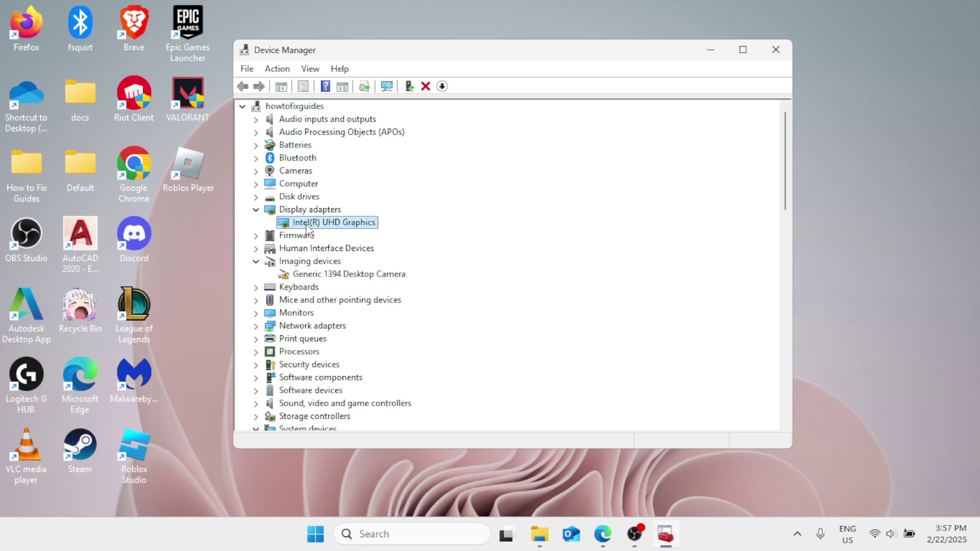
left_click(358, 234)
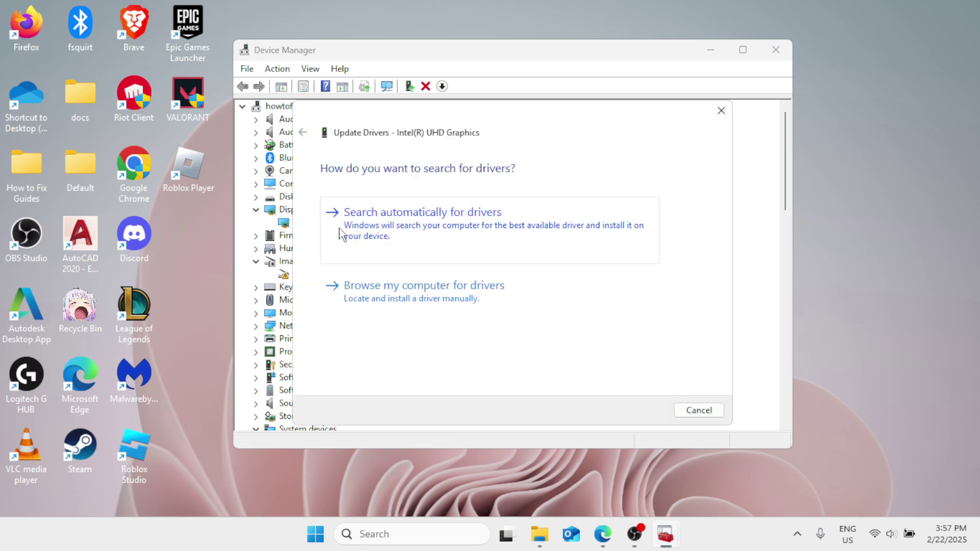
left_click(366, 237)
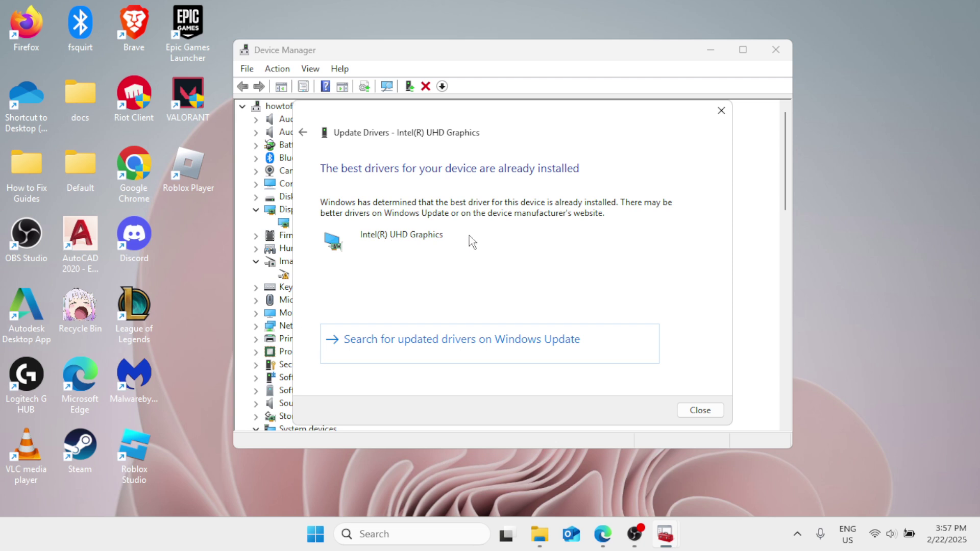
left_click(698, 408)
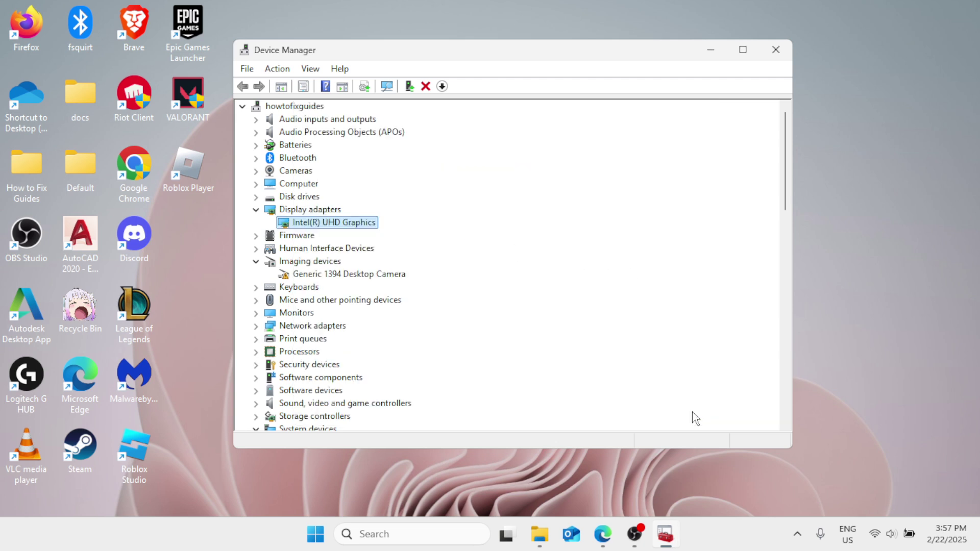
Close Device Manager, click Retry all on Windows Update in Settings, then close Settings.
left_click(776, 51)
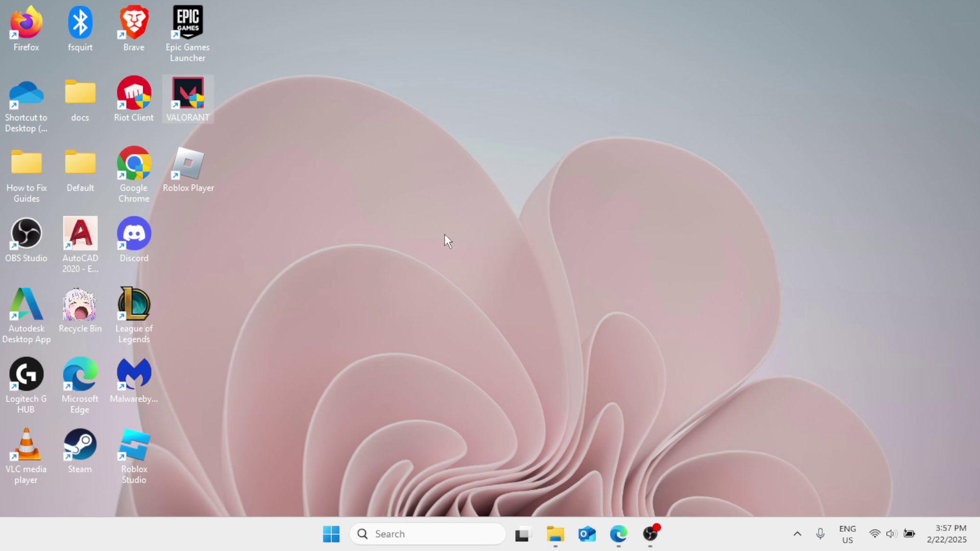
left_click(332, 534)
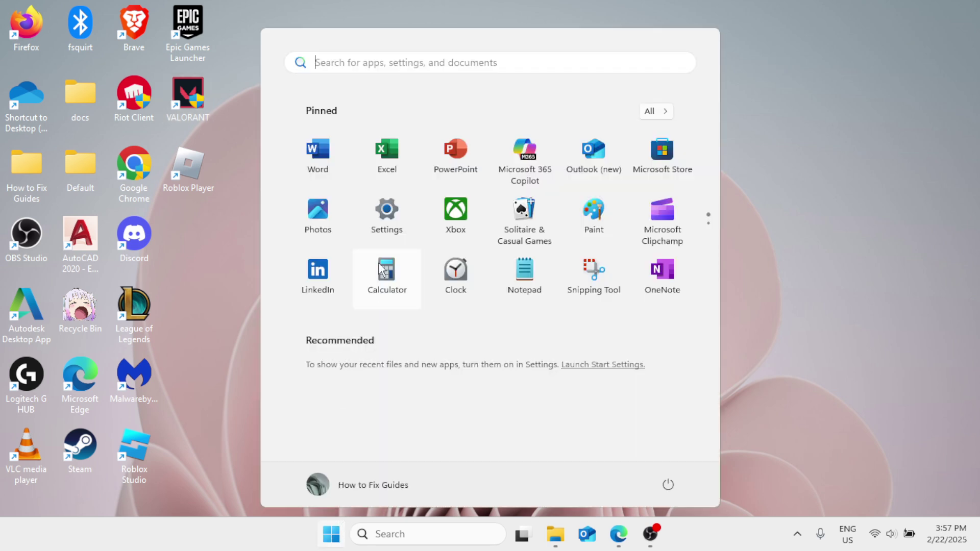
left_click(397, 220)
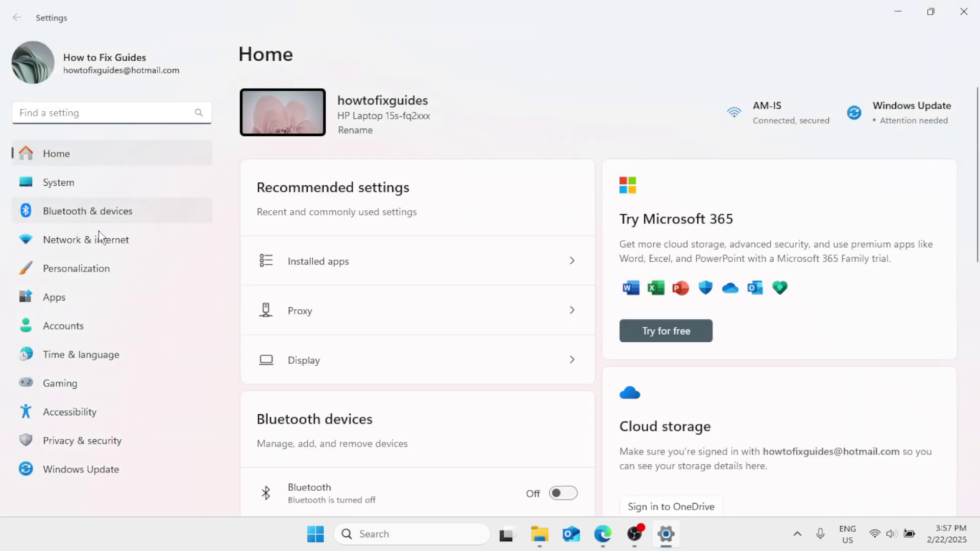
left_click(69, 469)
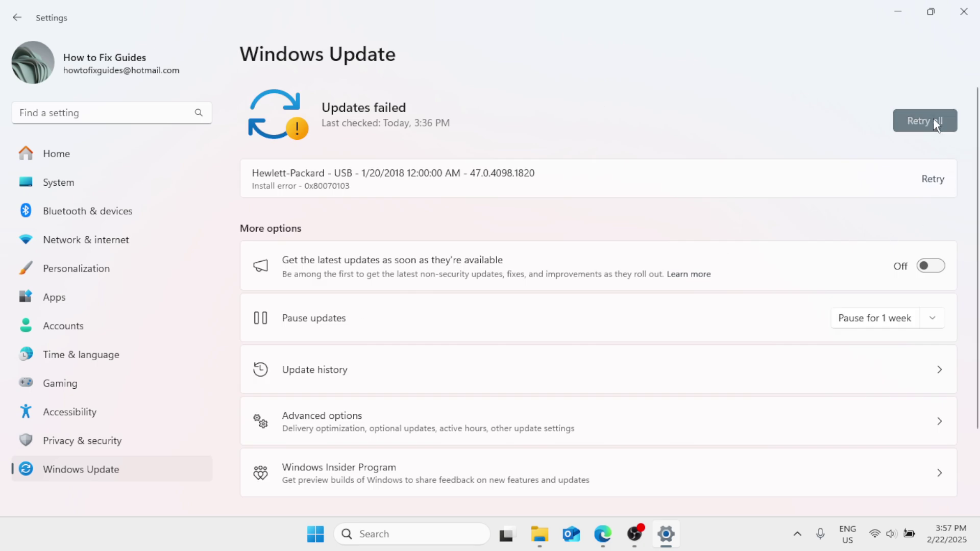
left_click(935, 124)
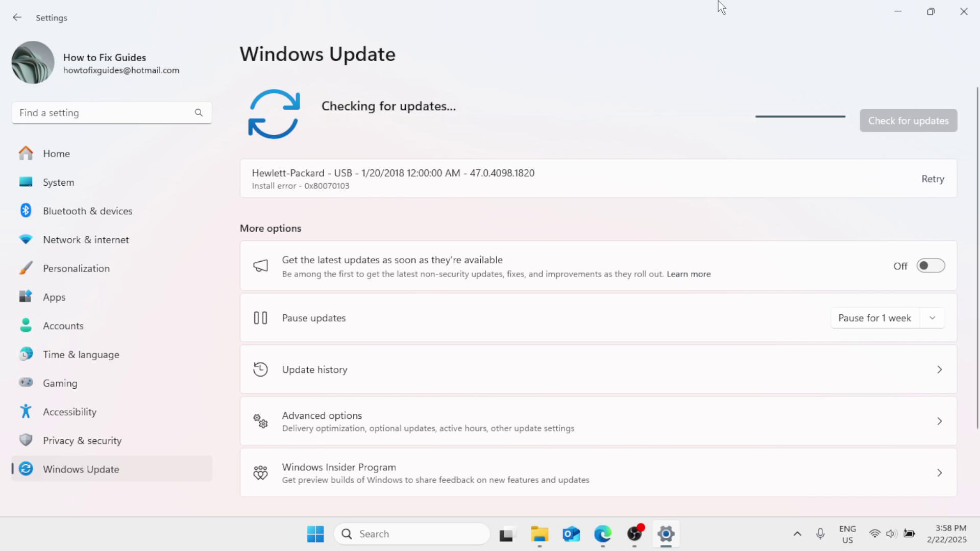
left_click(964, 12)
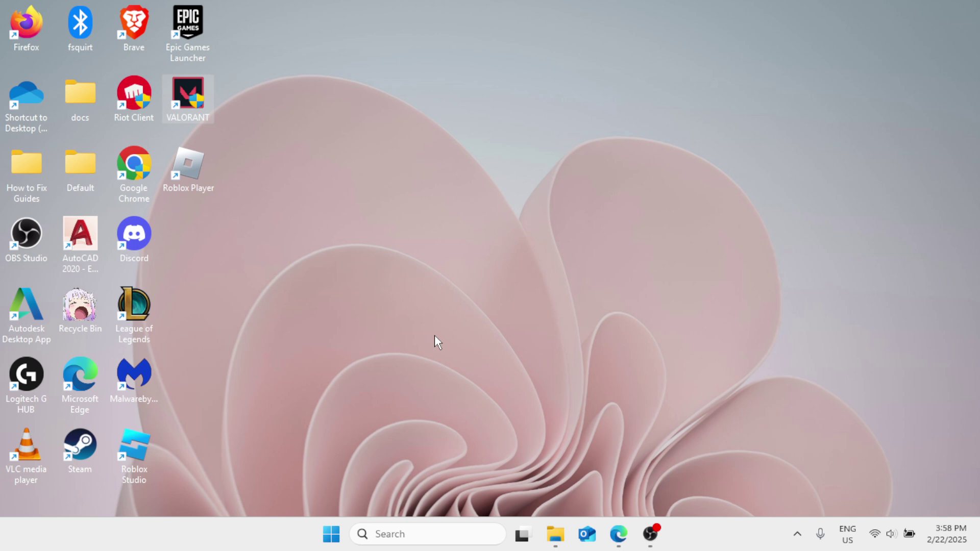
Launch Command Prompt as administrator from a 'cmd' search.
left_click(408, 536)
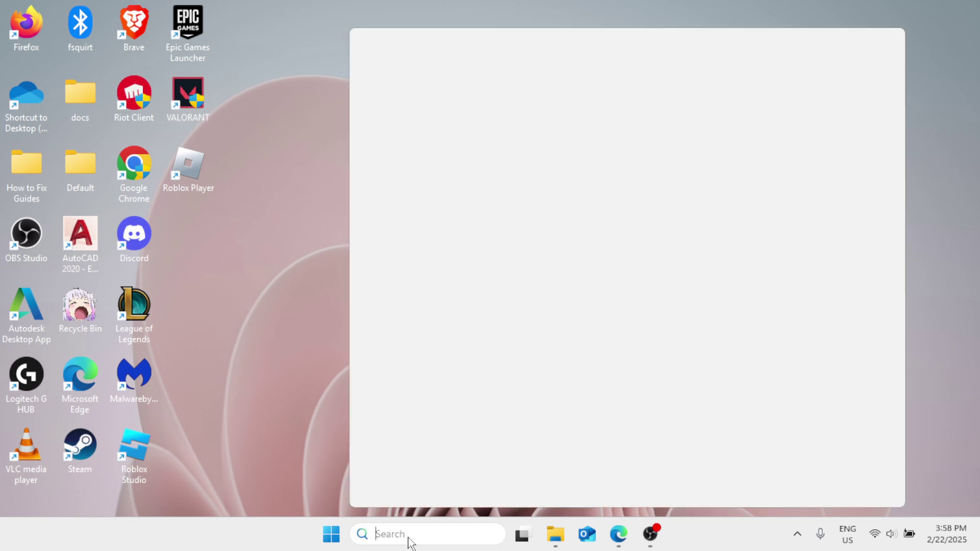
type("cmd")
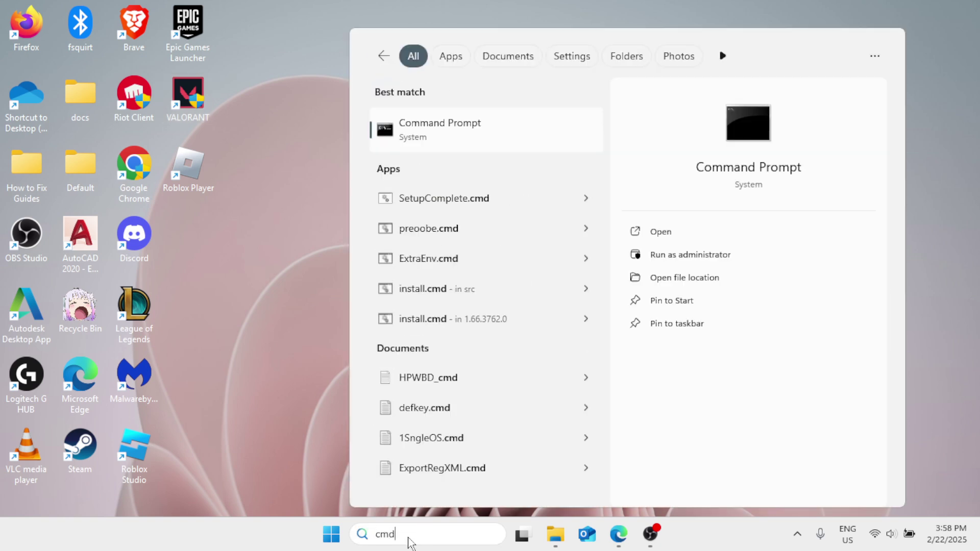
left_click(714, 254)
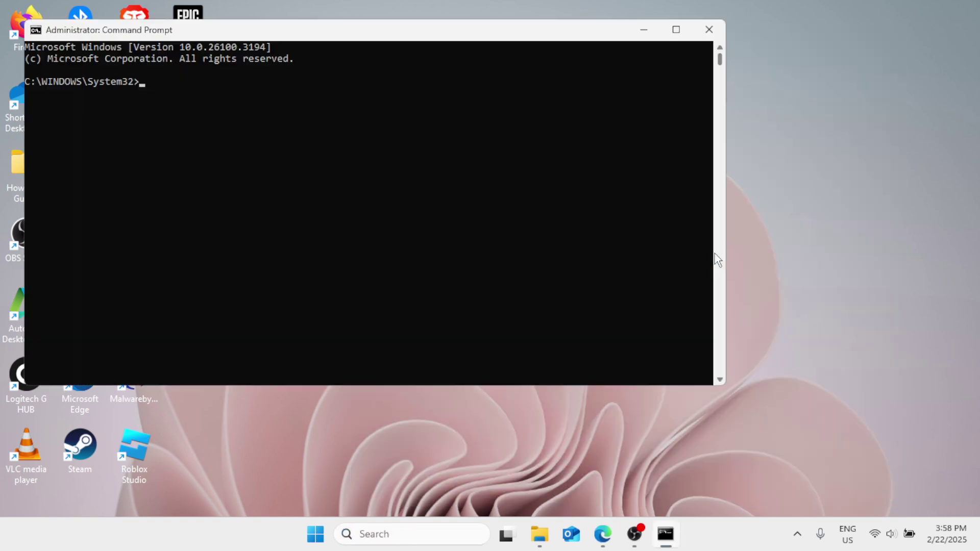
left_click_drag(359, 28, 470, 69)
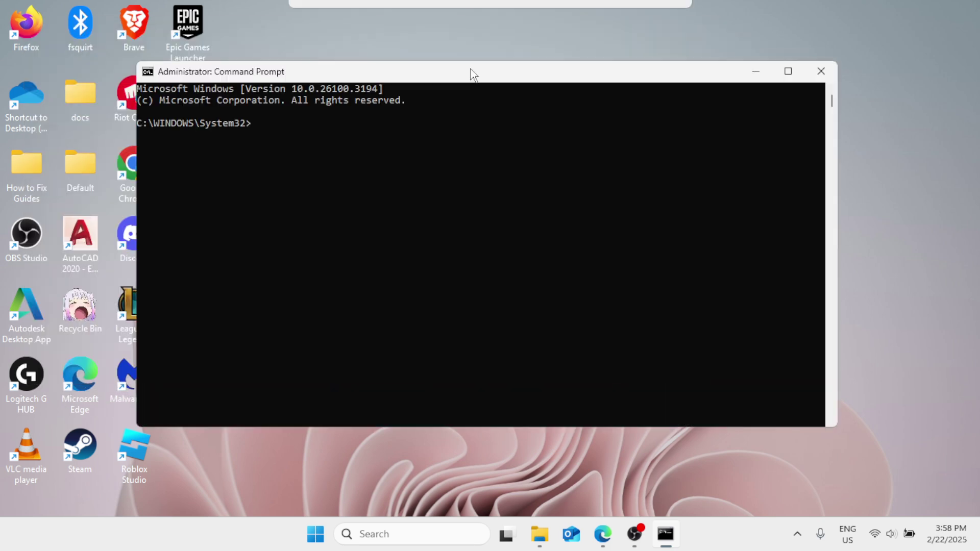
Run sfc /scannow, then close the window once verification starts.
type("sfc")
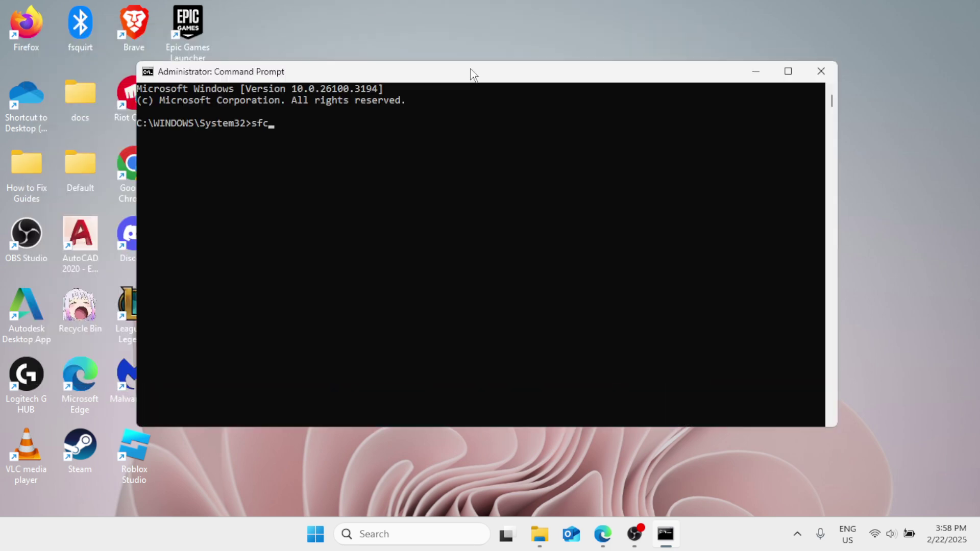
type(" /scannow")
key("Return")
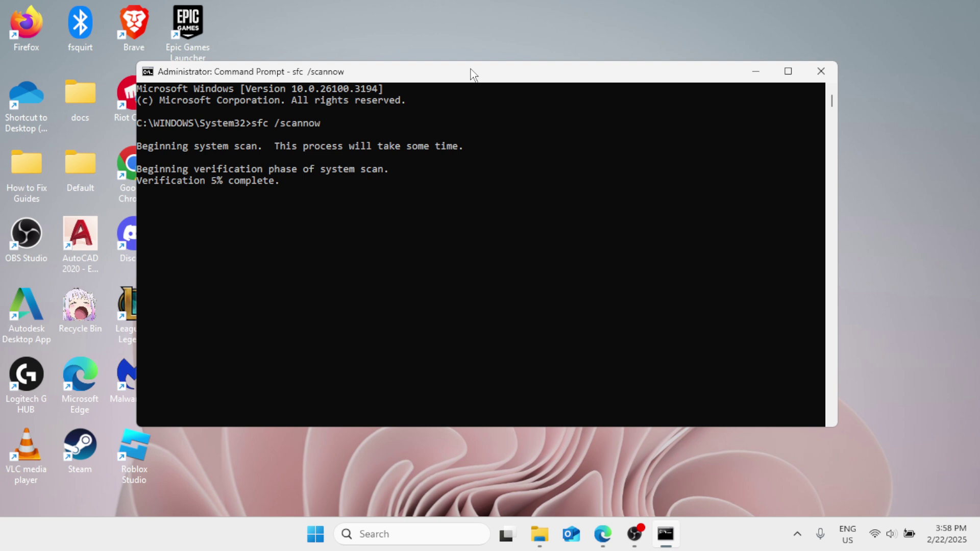
left_click(819, 72)
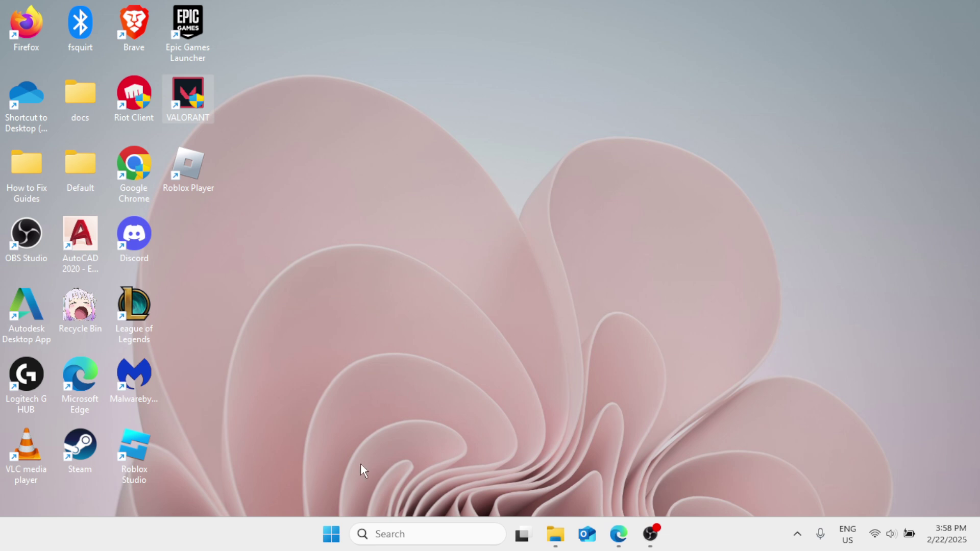
Open the Installed apps list in Settings' Apps page.
left_click(331, 534)
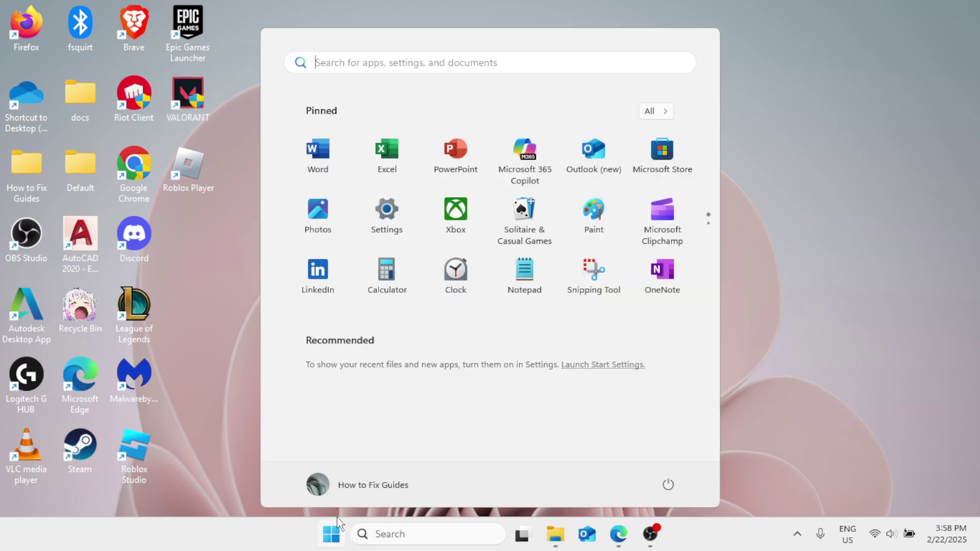
left_click(400, 211)
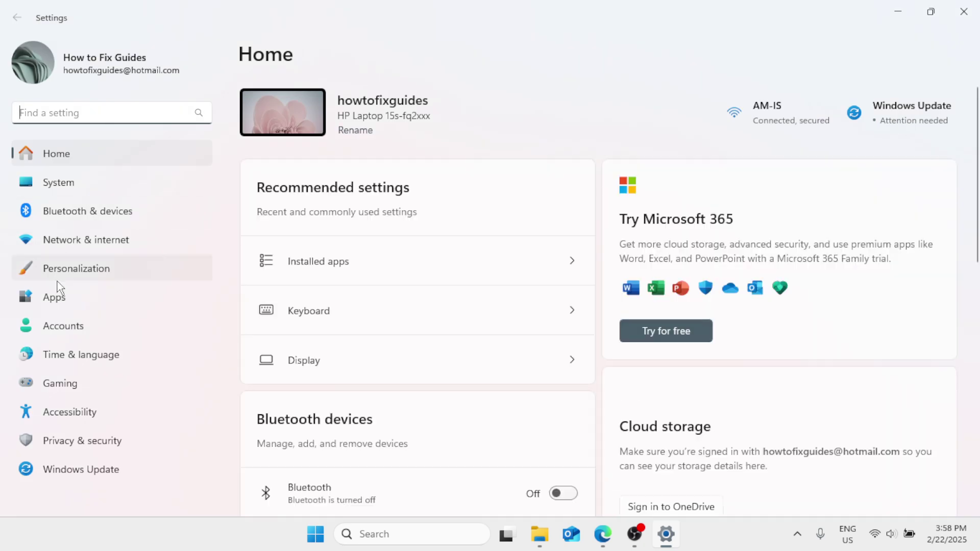
left_click(56, 297)
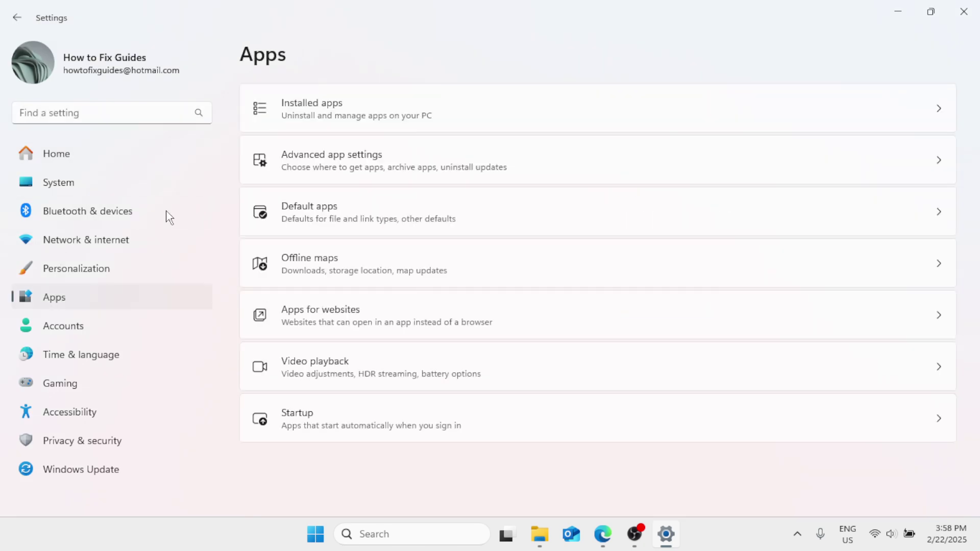
left_click(324, 112)
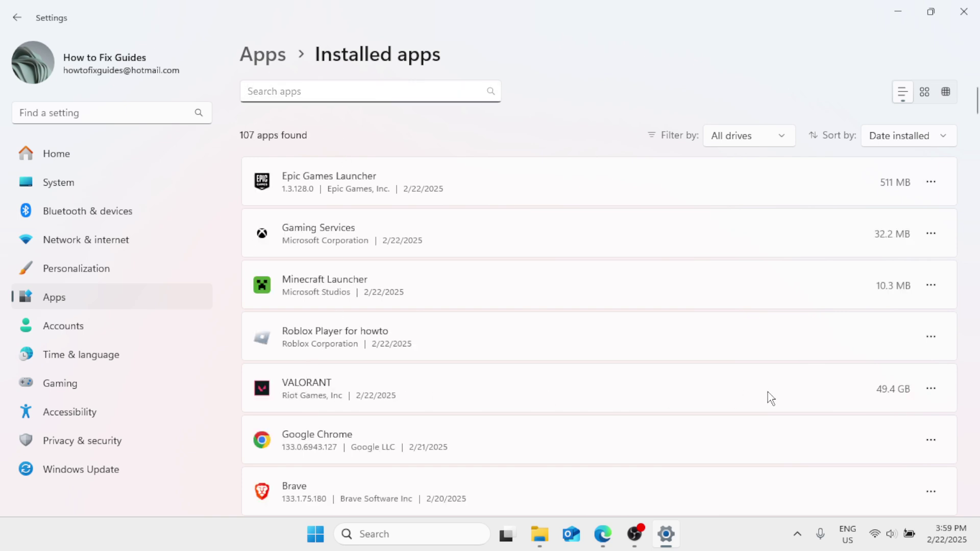
Uninstall VALORANT, dismiss the success message, and close Settings.
left_click(931, 390)
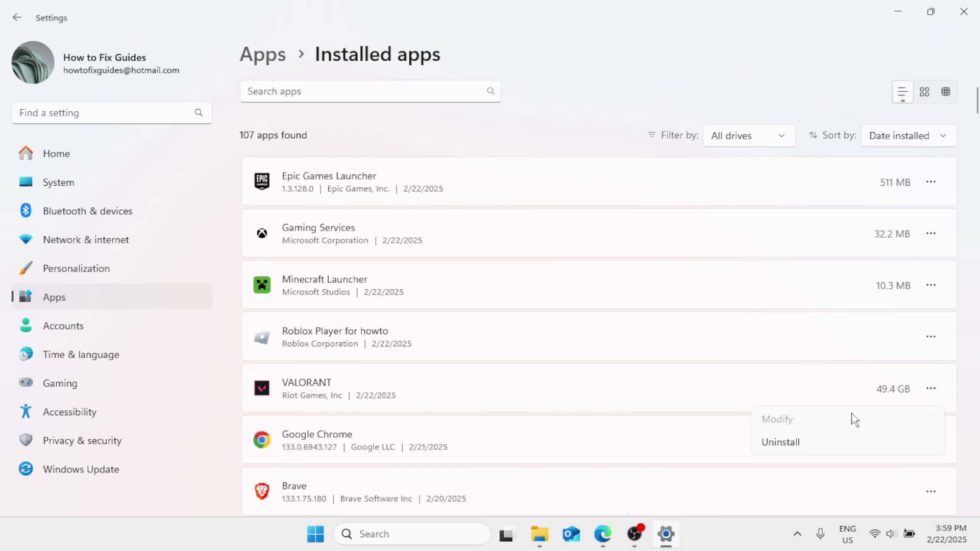
left_click(792, 441)
left_click(901, 467)
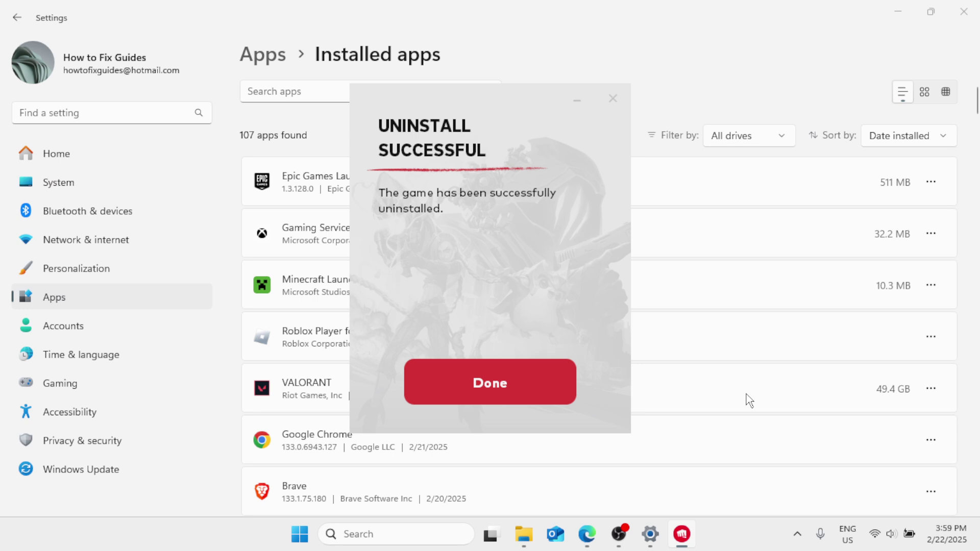
left_click(500, 387)
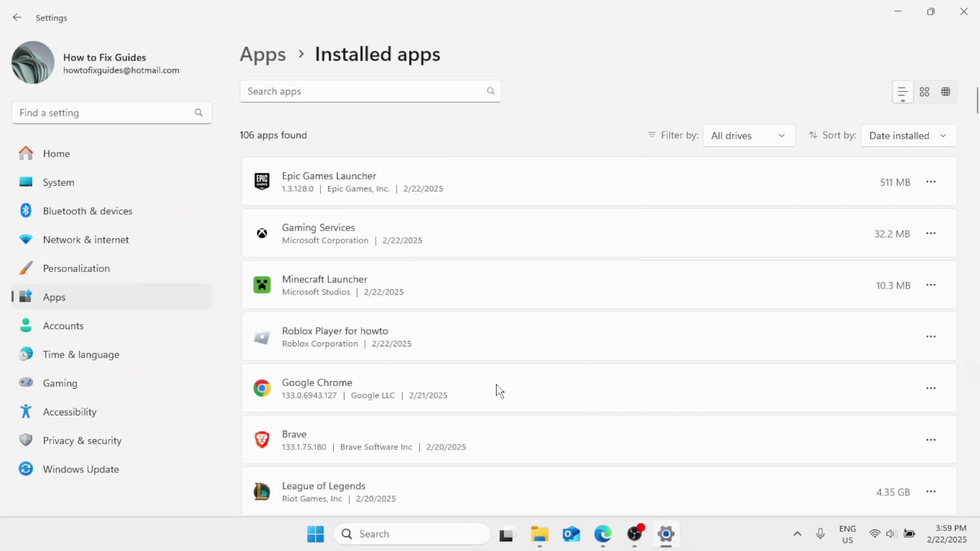
left_click(966, 7)
Launch Microsoft Edge maximized and search the web for 'valorant download'.
left_click(415, 537)
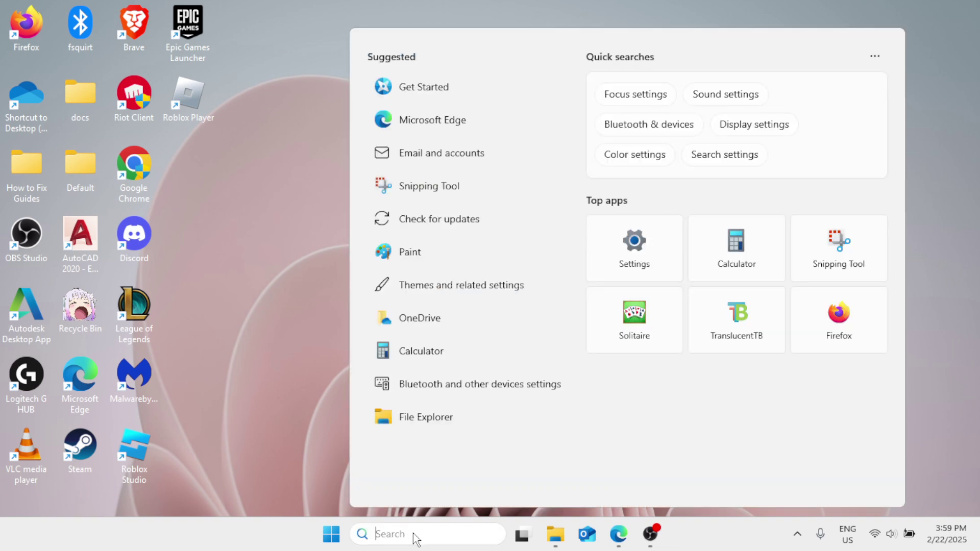
type("edge")
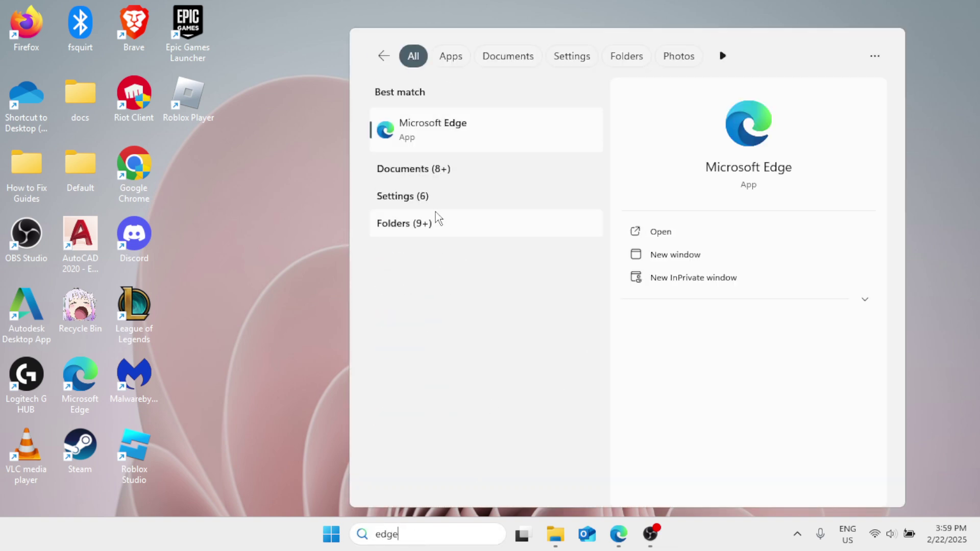
left_click(465, 137)
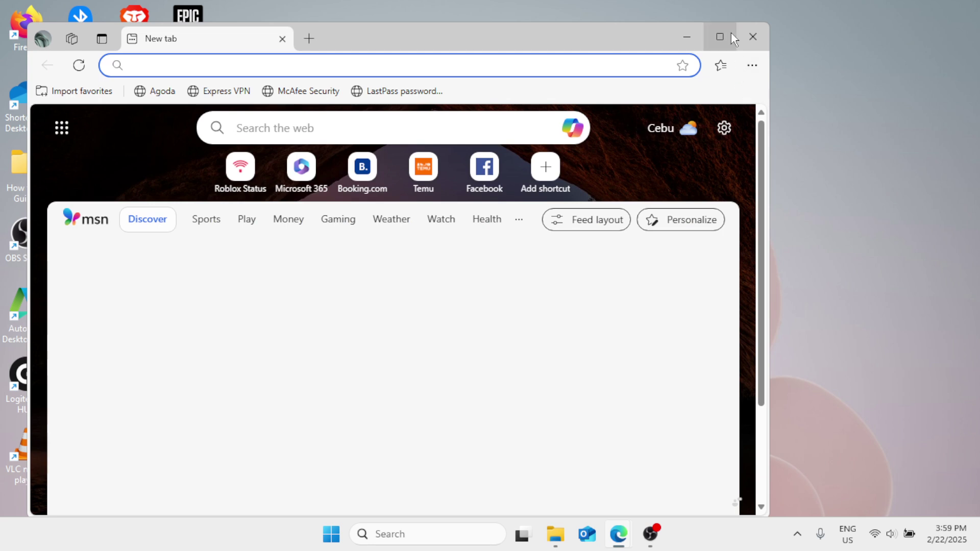
left_click(731, 36)
type("v")
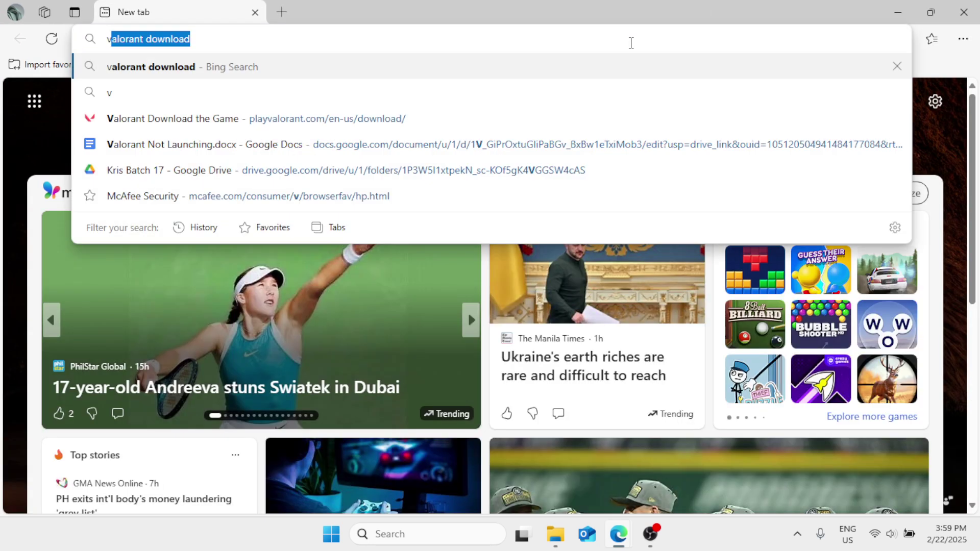
key("Right")
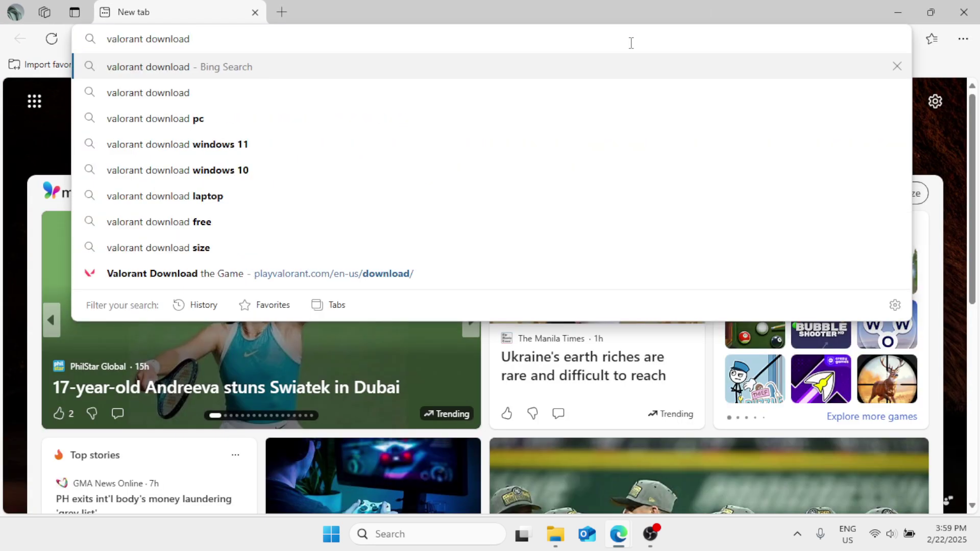
key("Return")
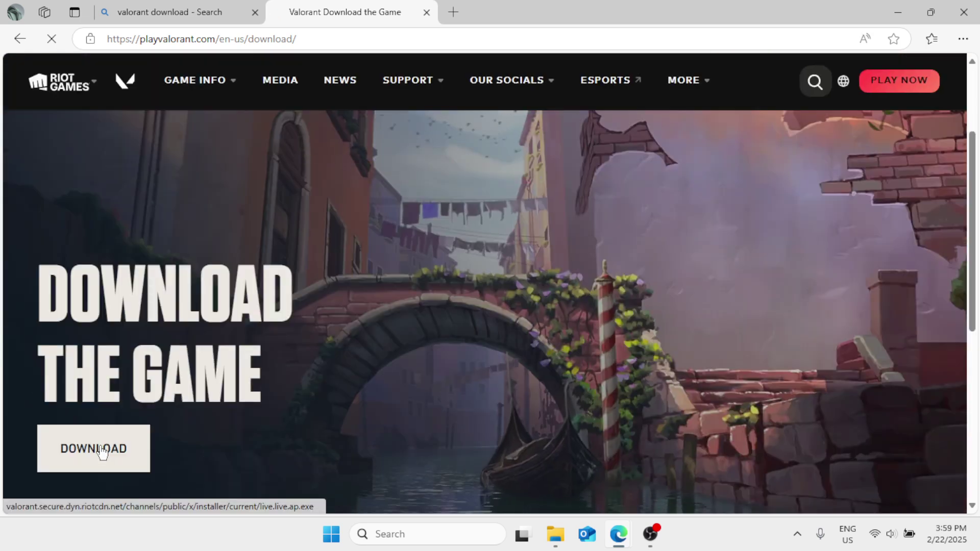
Download Install VALORANT.exe from the official page and run the finished installer.
left_click(102, 452)
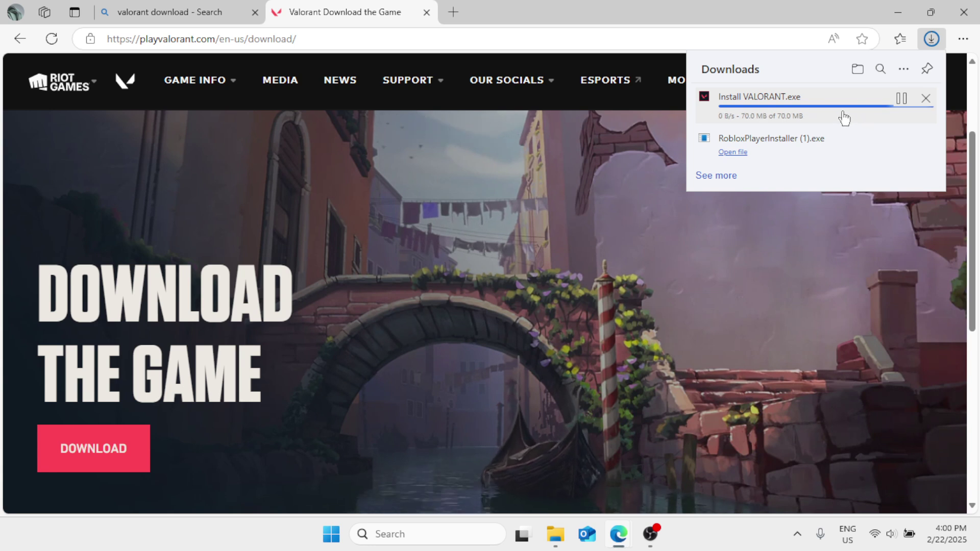
left_click(796, 109)
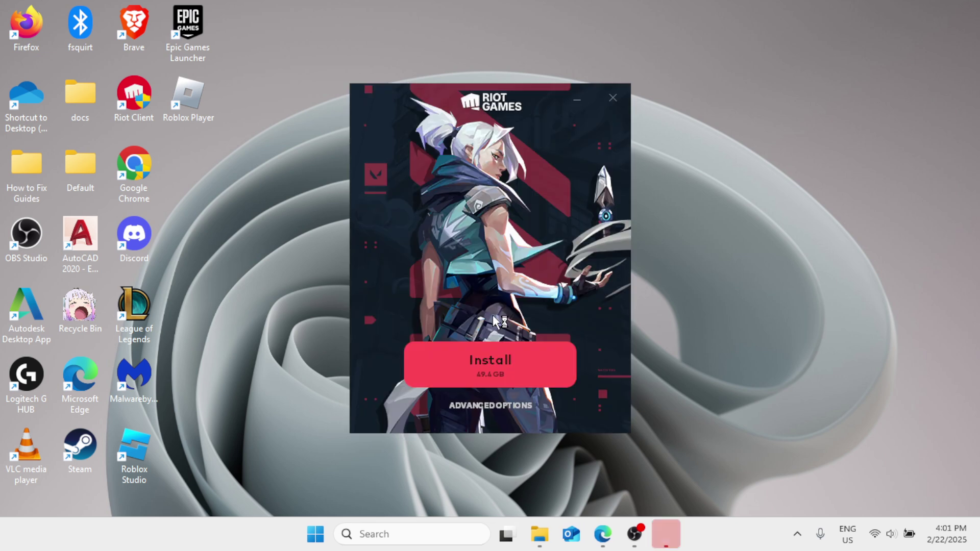
Start the VALORANT installation in the Riot installer window.
left_click(479, 357)
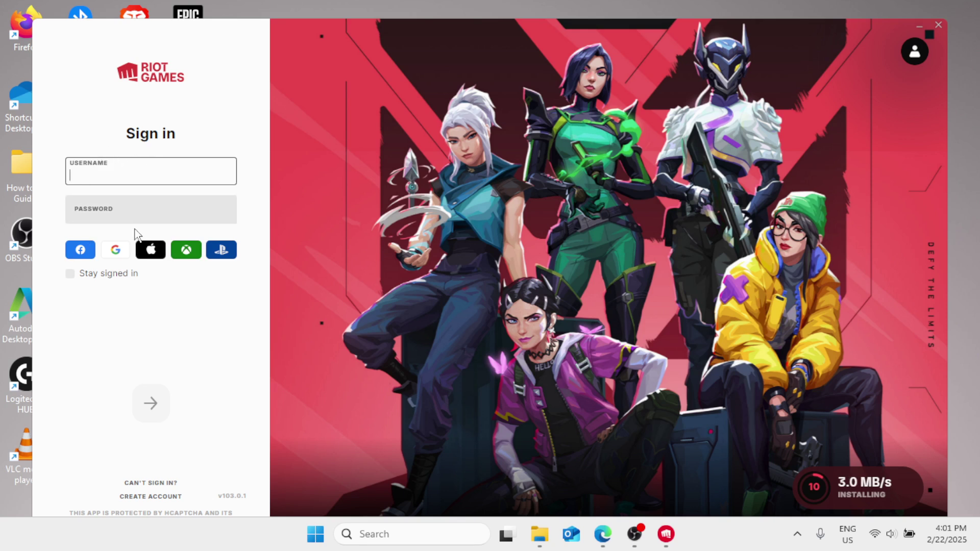
Close the Riot Client sign-in window to return to the desktop.
left_click(937, 25)
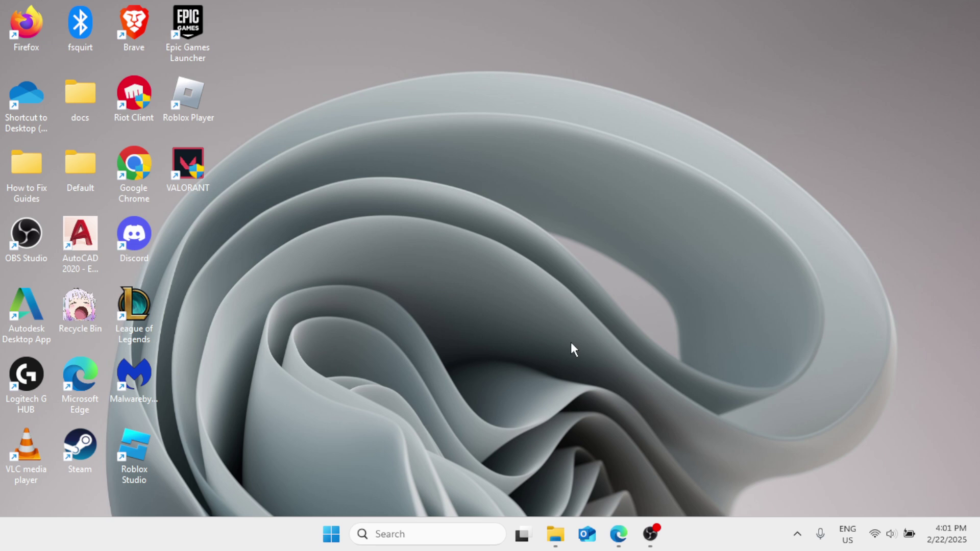